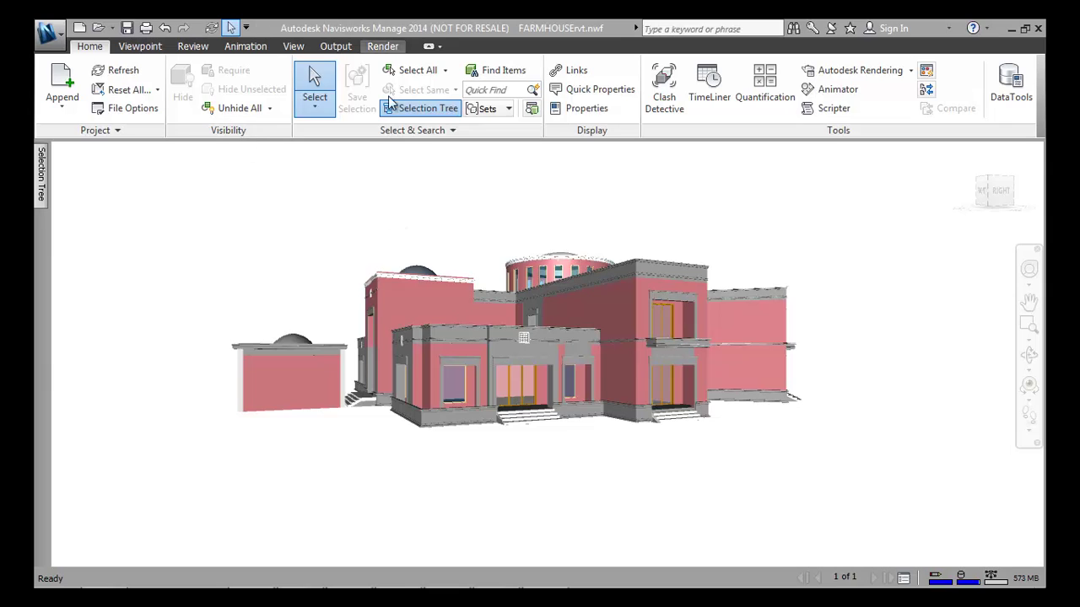
- Activate the single-item Select tool and pick individual wall and parapet pieces of the farmhouse one after another
click(315, 116)
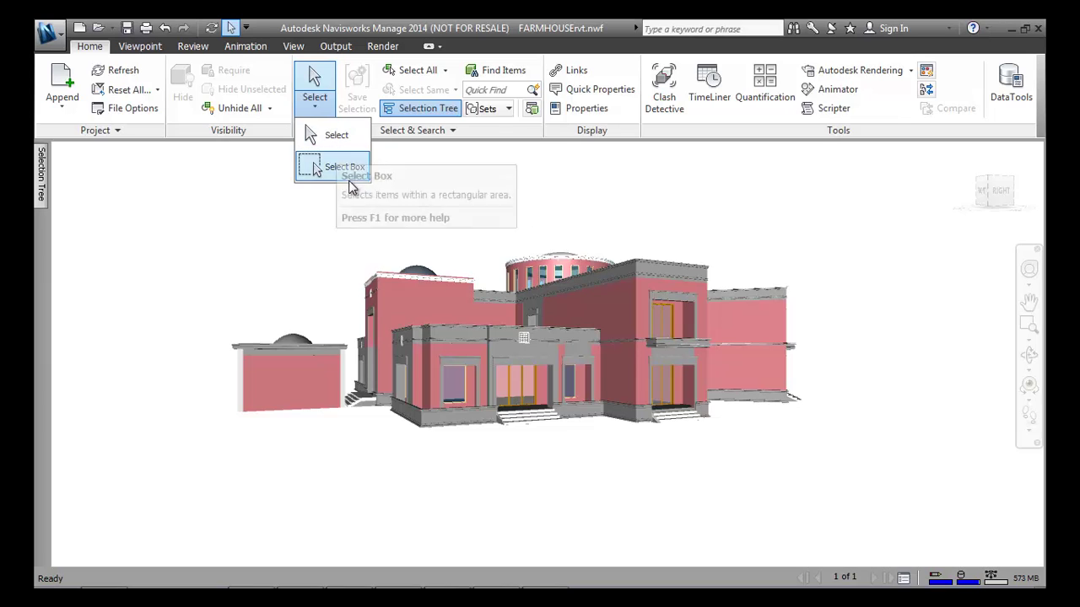
click(320, 212)
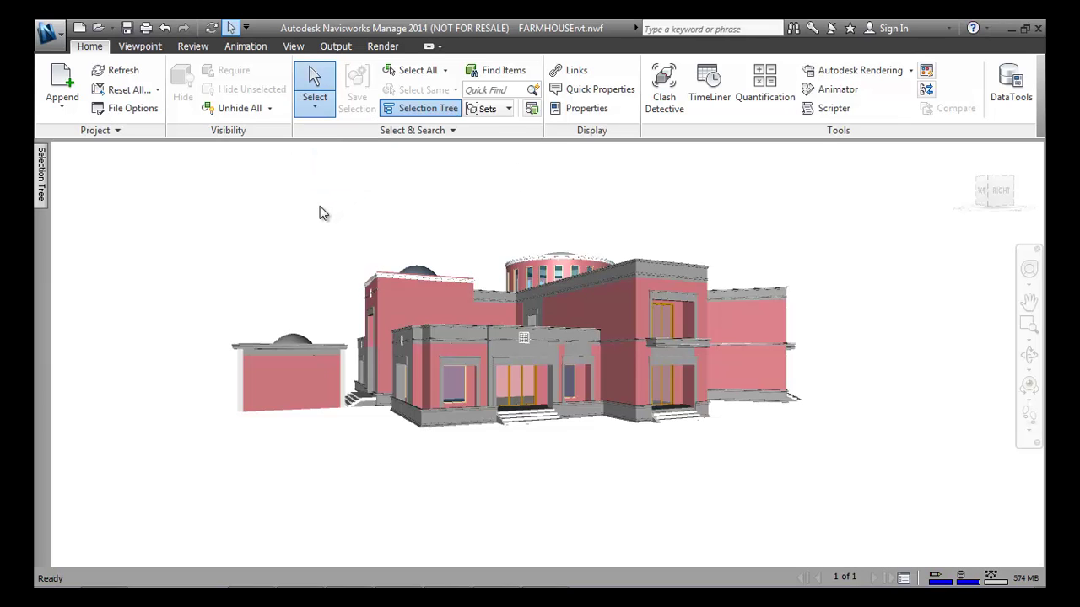
click(314, 106)
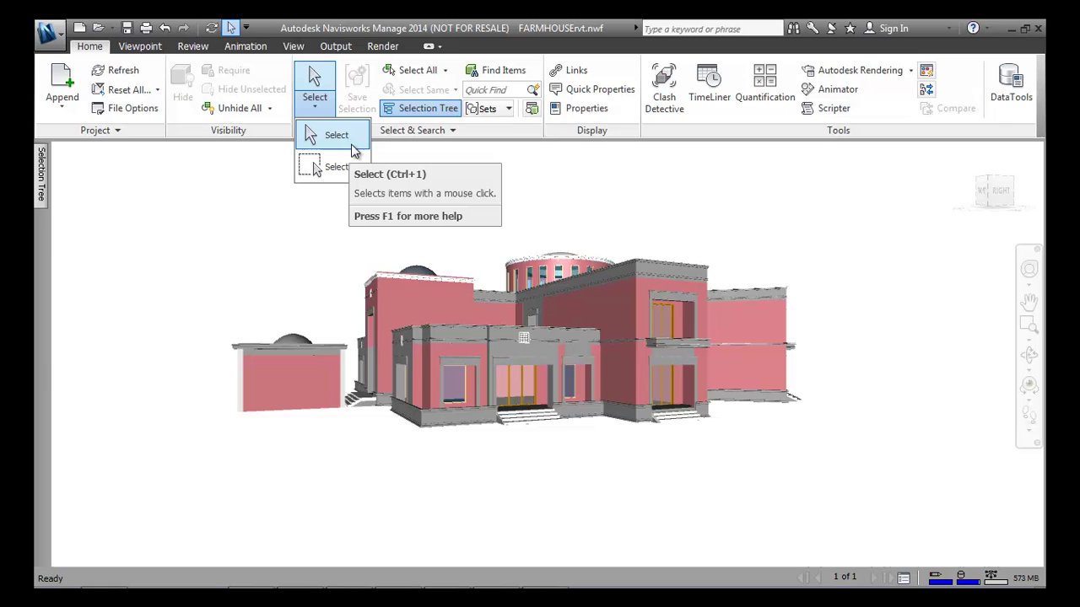
click(354, 151)
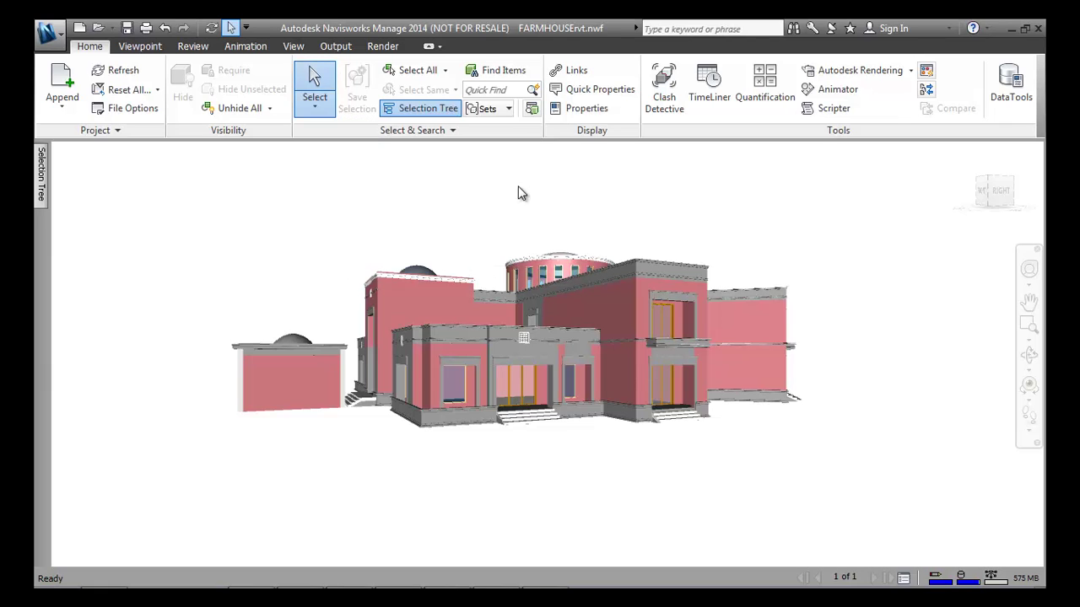
click(641, 299)
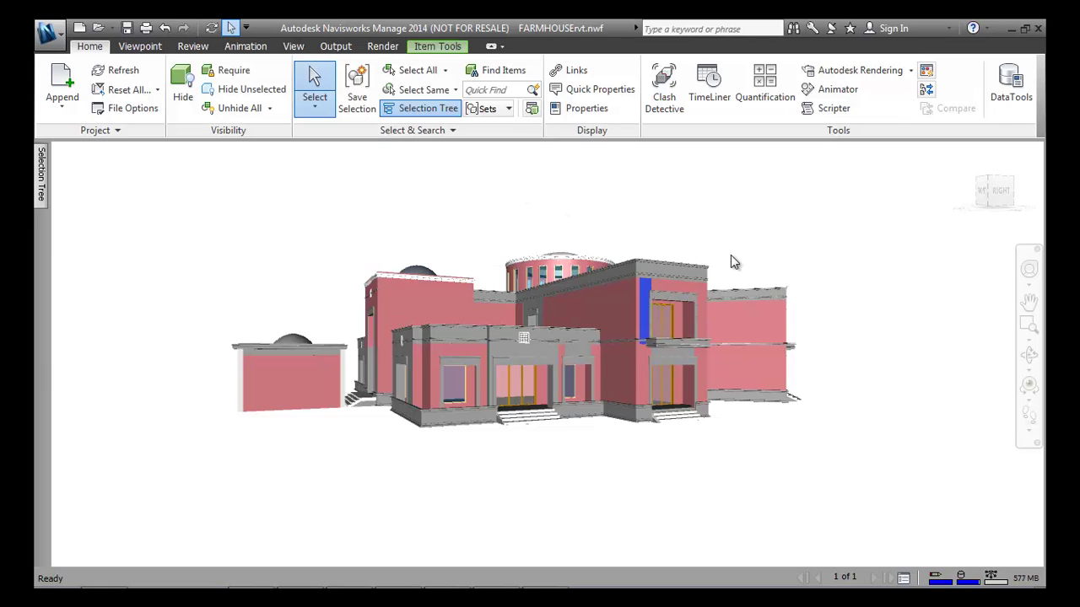
click(730, 255)
click(639, 303)
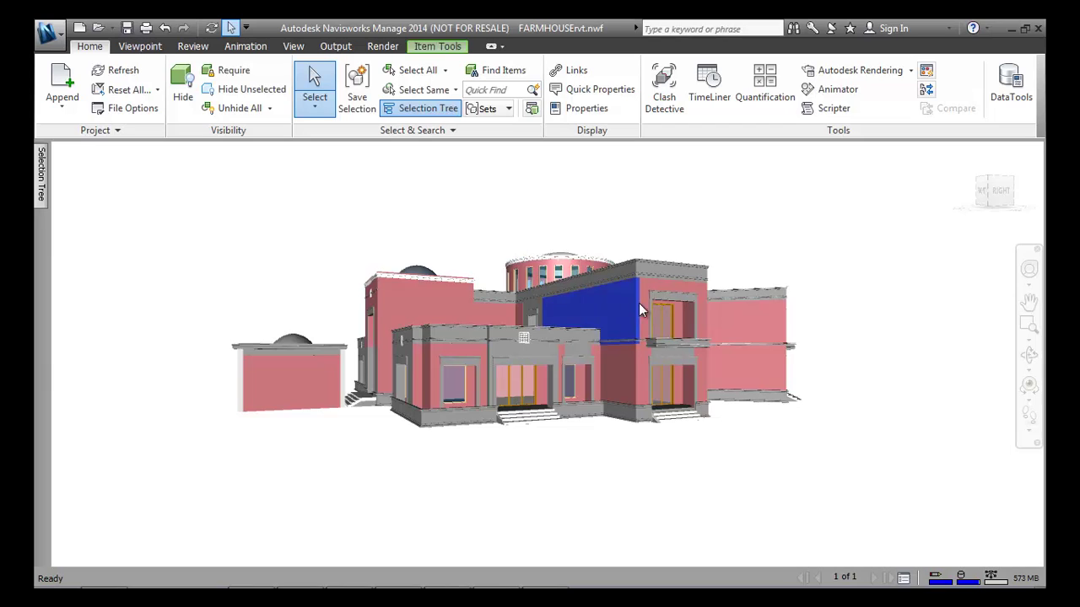
click(643, 303)
click(639, 264)
click(628, 280)
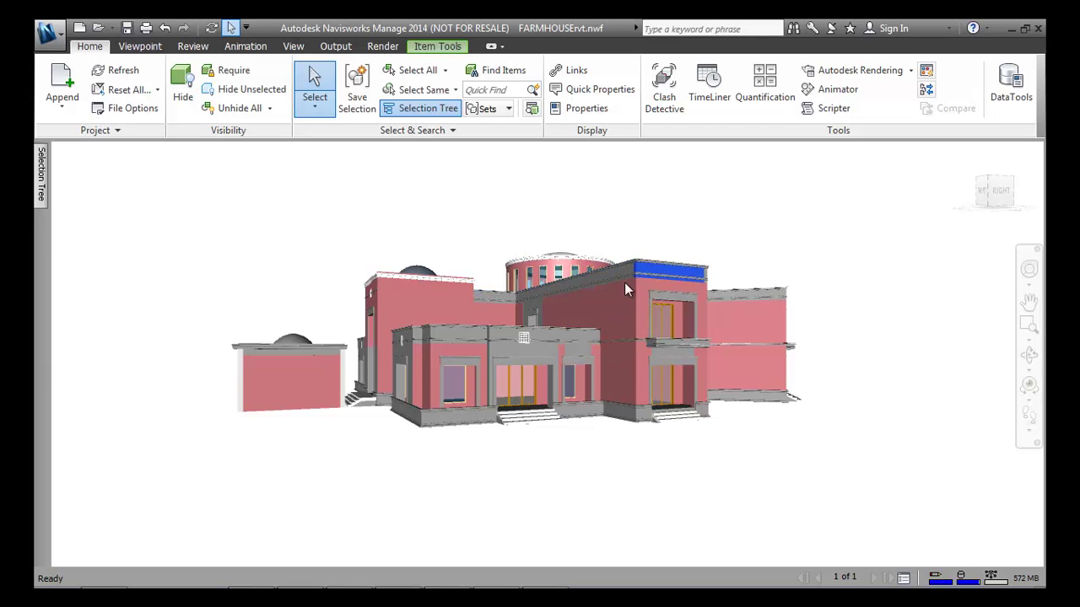
click(426, 295)
- Use Select Box to select the whole main building without the small outbuilding, and clear the selection
click(314, 105)
click(335, 168)
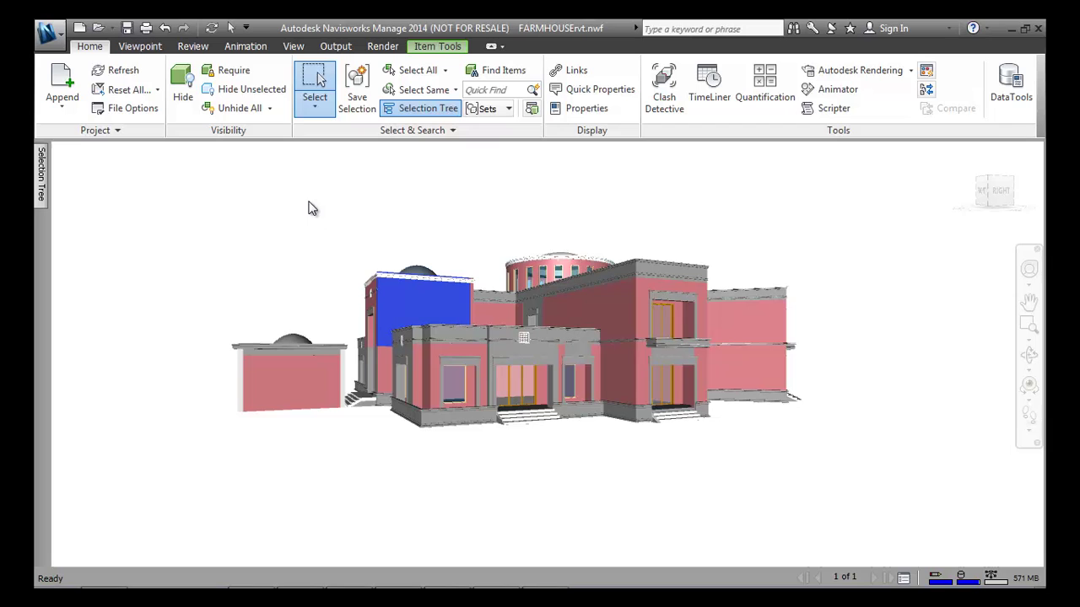
drag(317, 199, 847, 487)
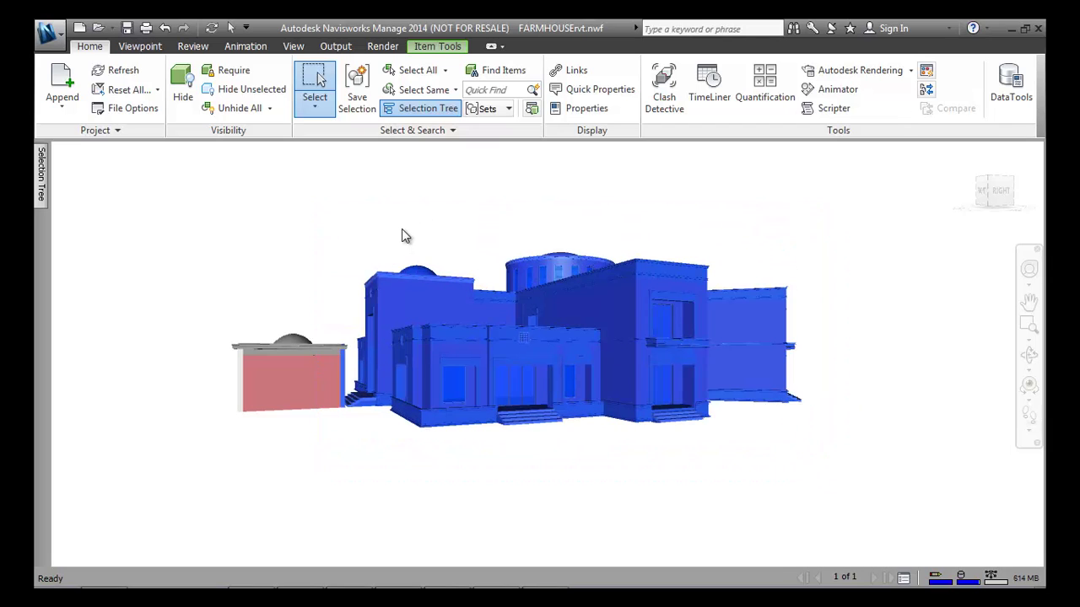
click(402, 228)
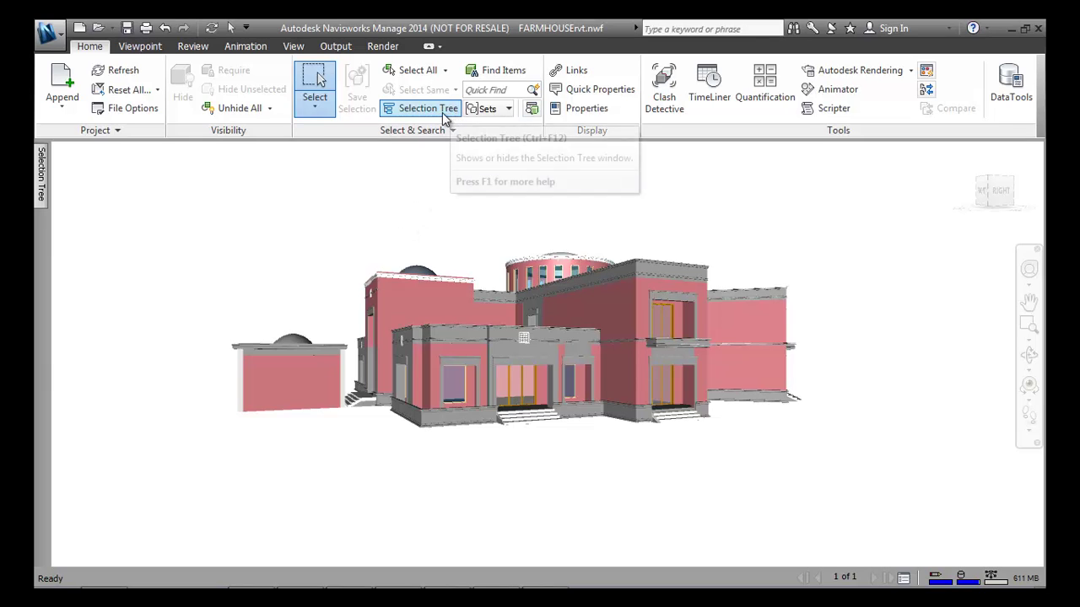
- Show the Selection Tree and set its display mode to Standard
click(40, 174)
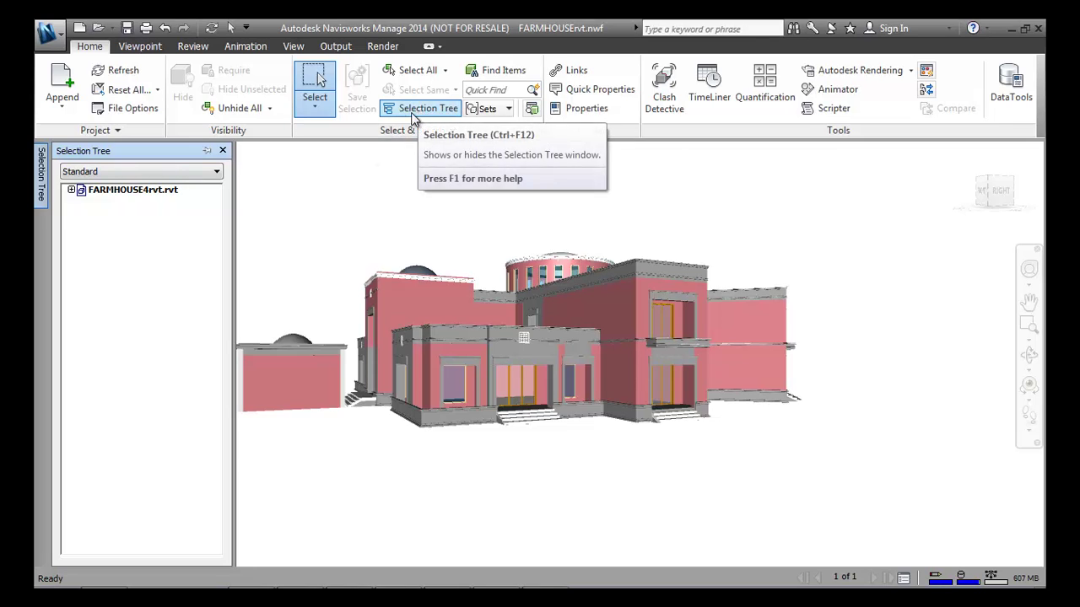
click(155, 171)
click(115, 166)
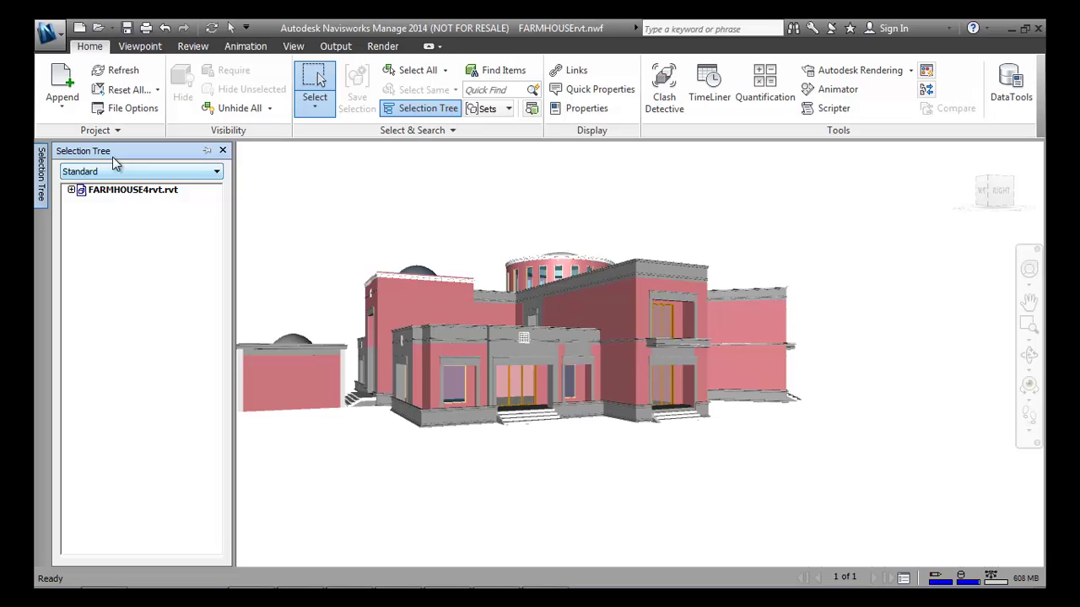
click(172, 174)
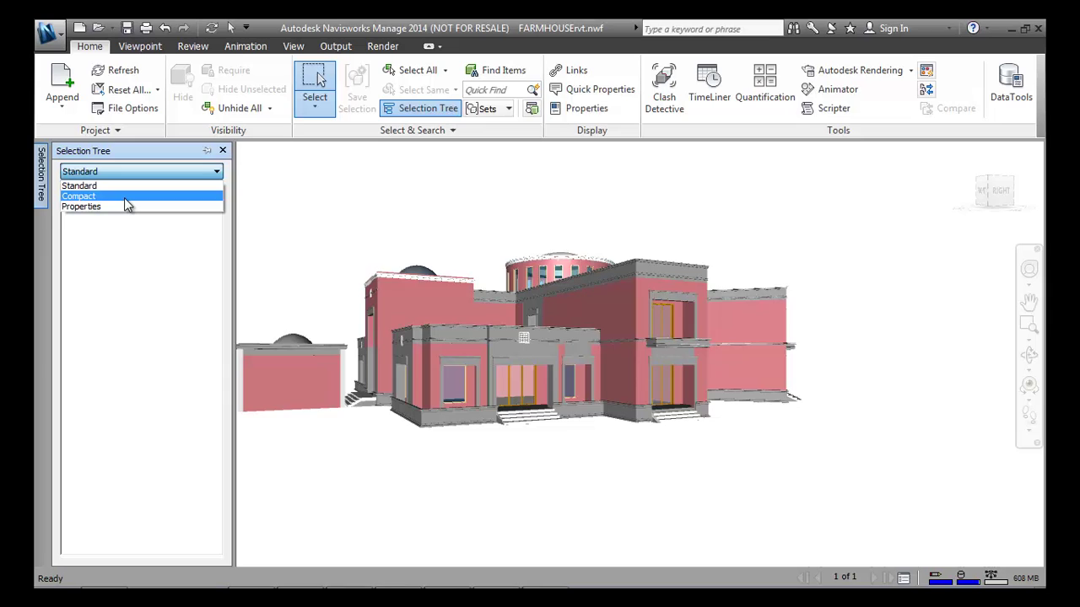
click(127, 187)
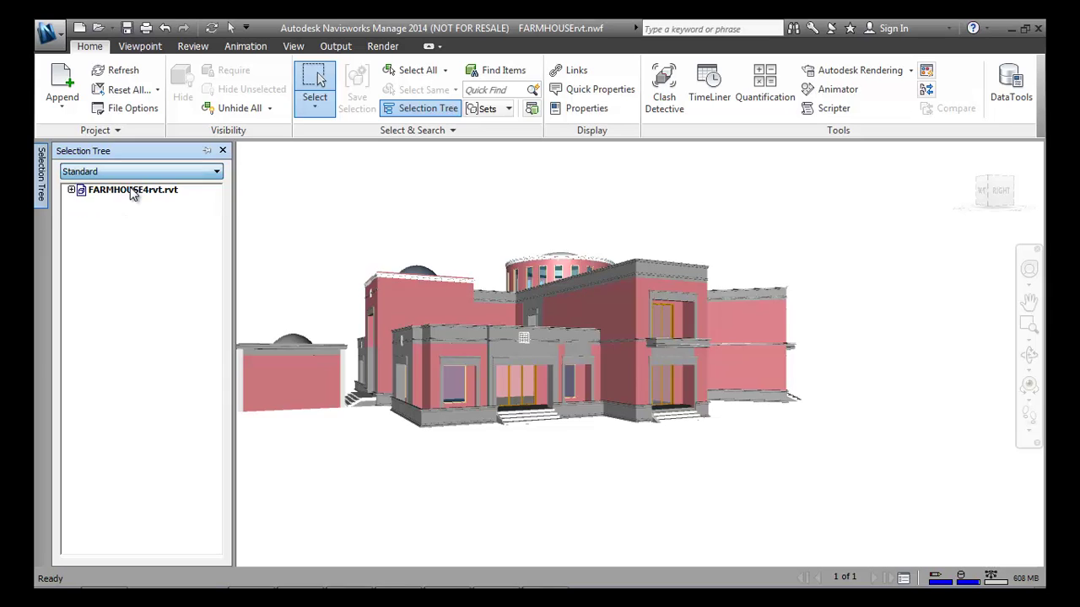
- Expand FARMHOUSE4rvt.rvt in the Selection Tree to show the categories under <No level> and levels 2, 3 and 4
click(71, 190)
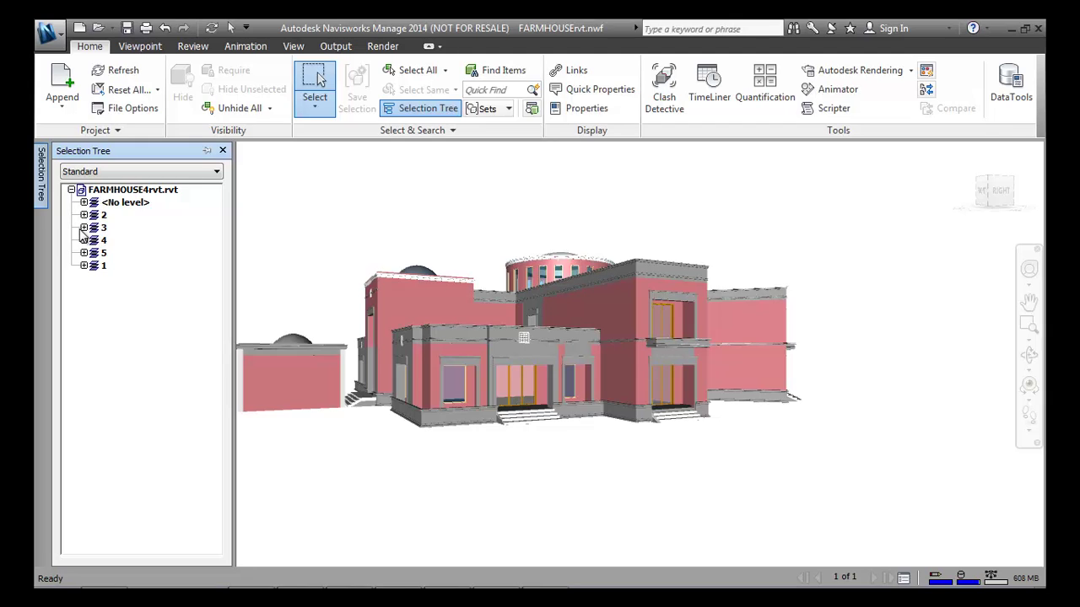
click(83, 203)
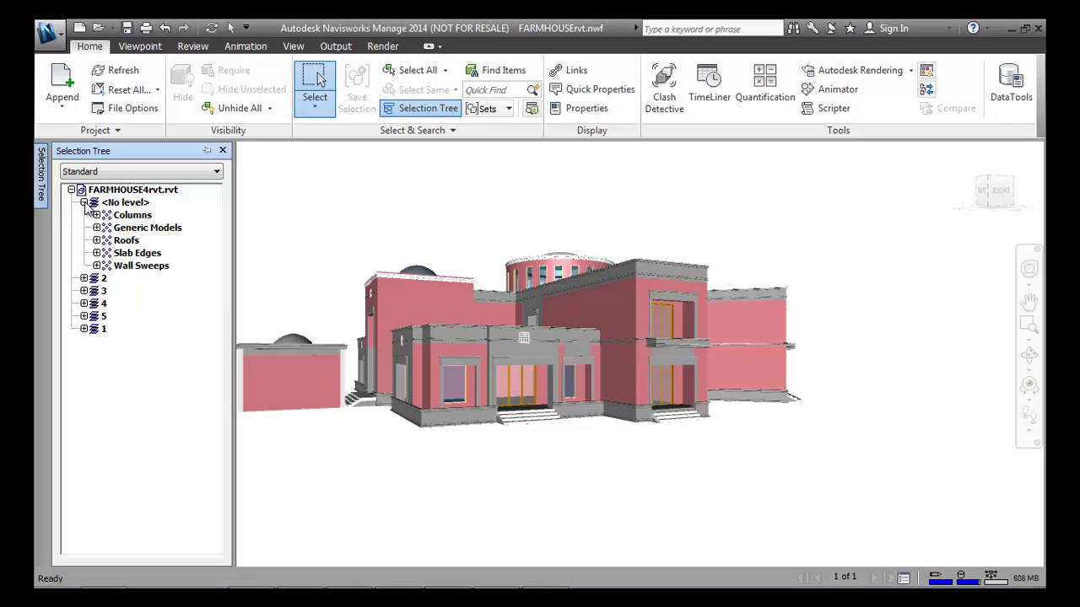
click(83, 278)
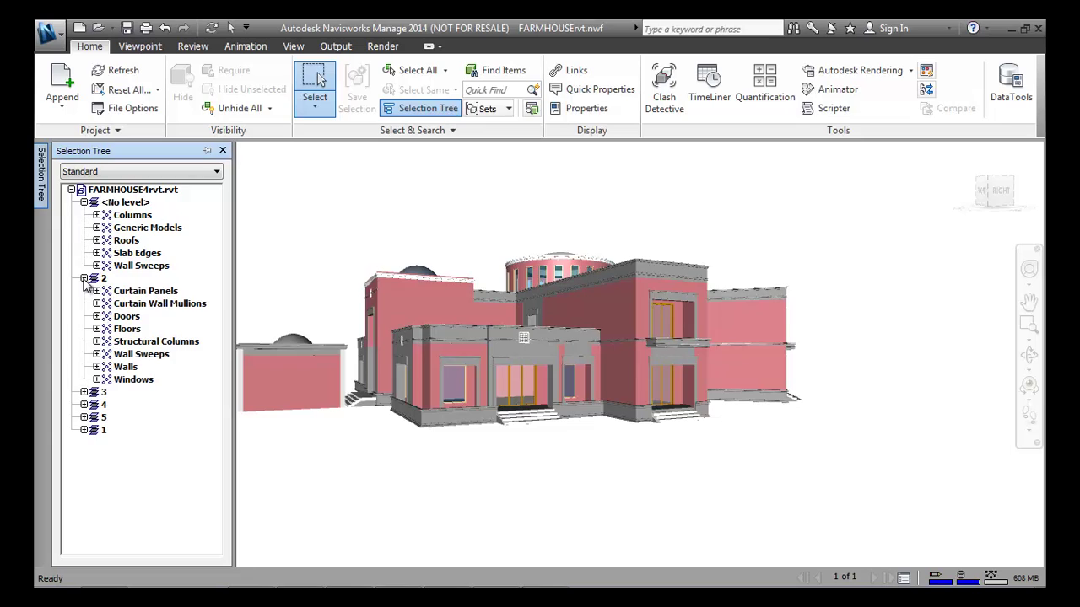
click(84, 393)
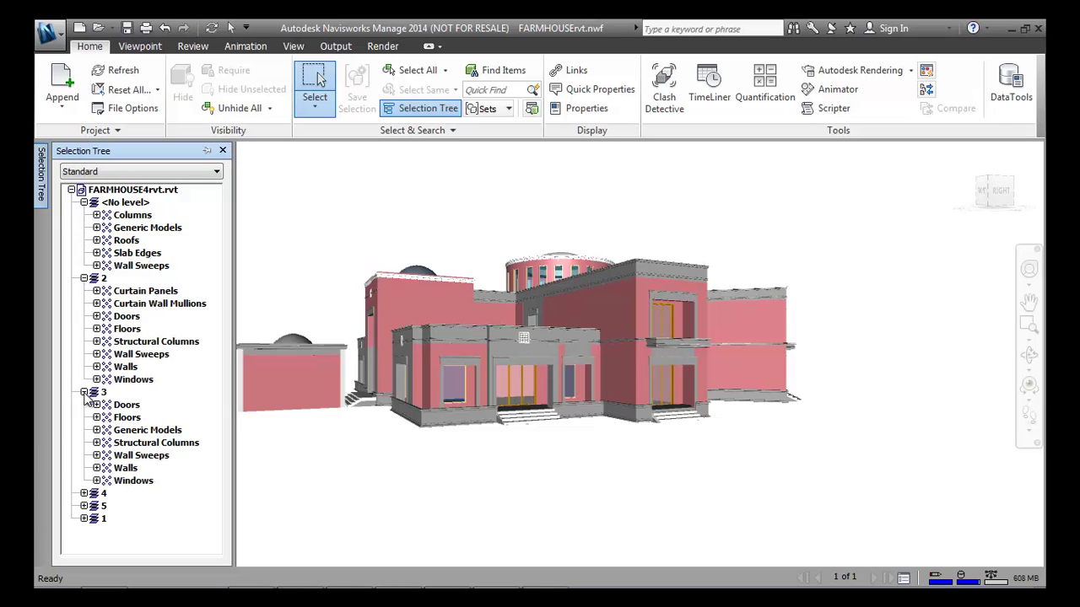
click(84, 493)
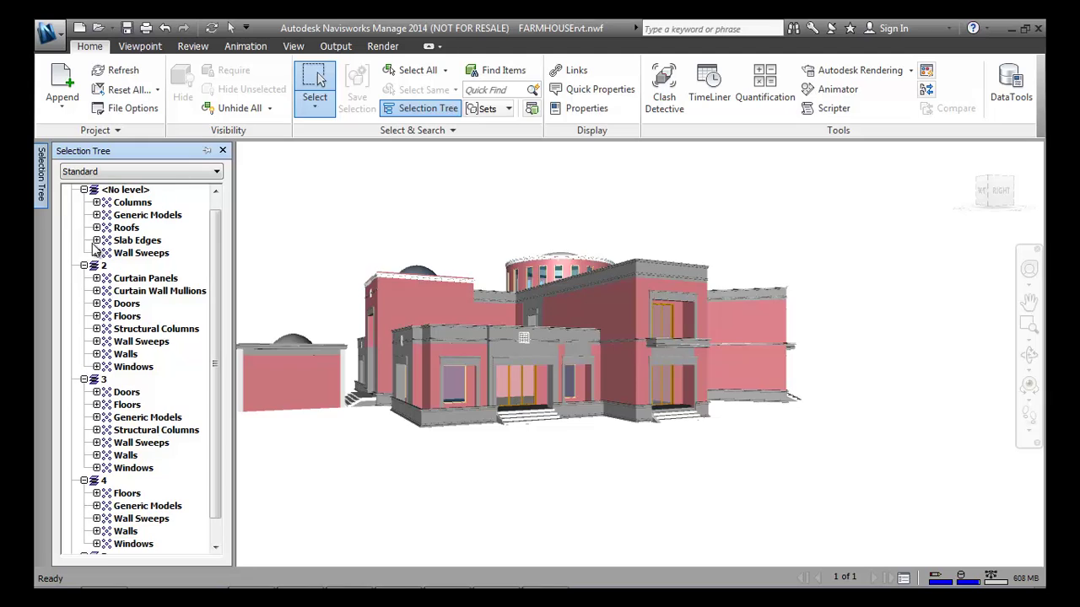
scroll(106, 262, up, 1)
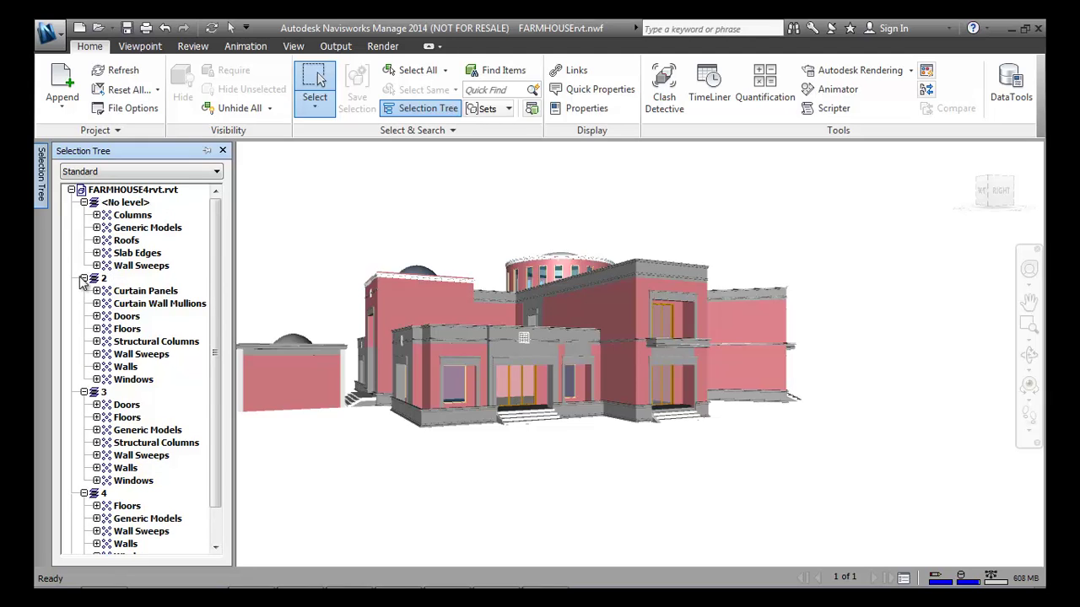
- Under level 2, select and expand Curtain Panels, and select the rectangular mullion entry within Curtain Wall Mullions
click(152, 292)
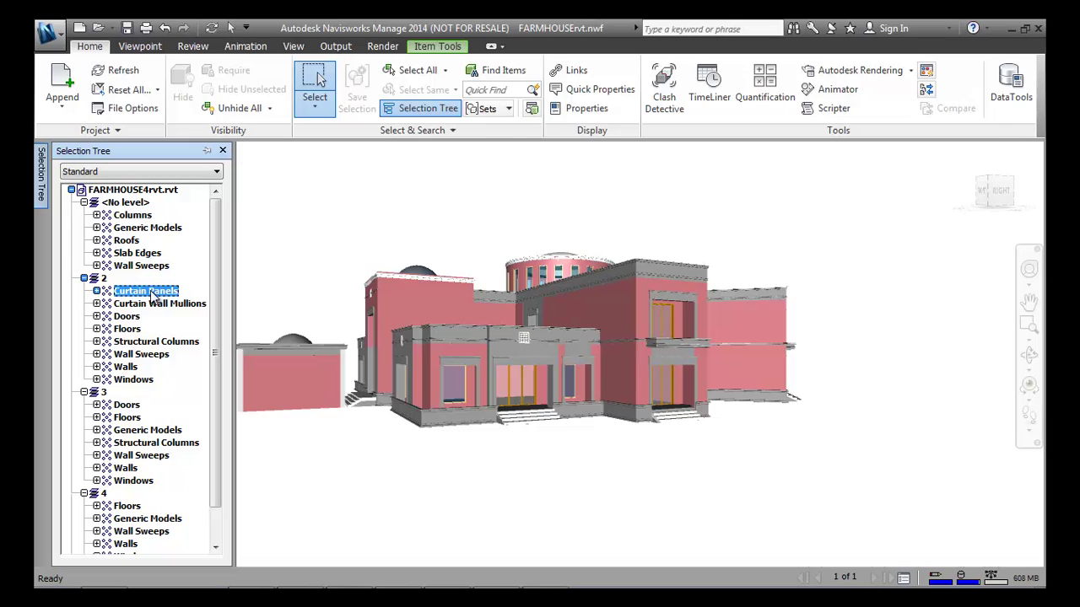
click(96, 291)
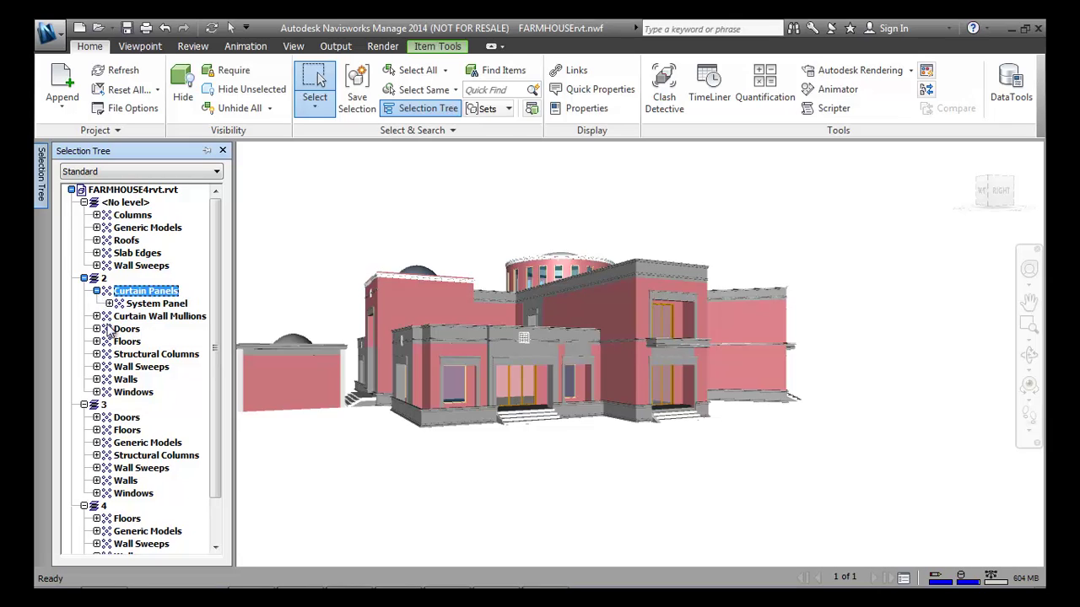
click(97, 317)
click(139, 330)
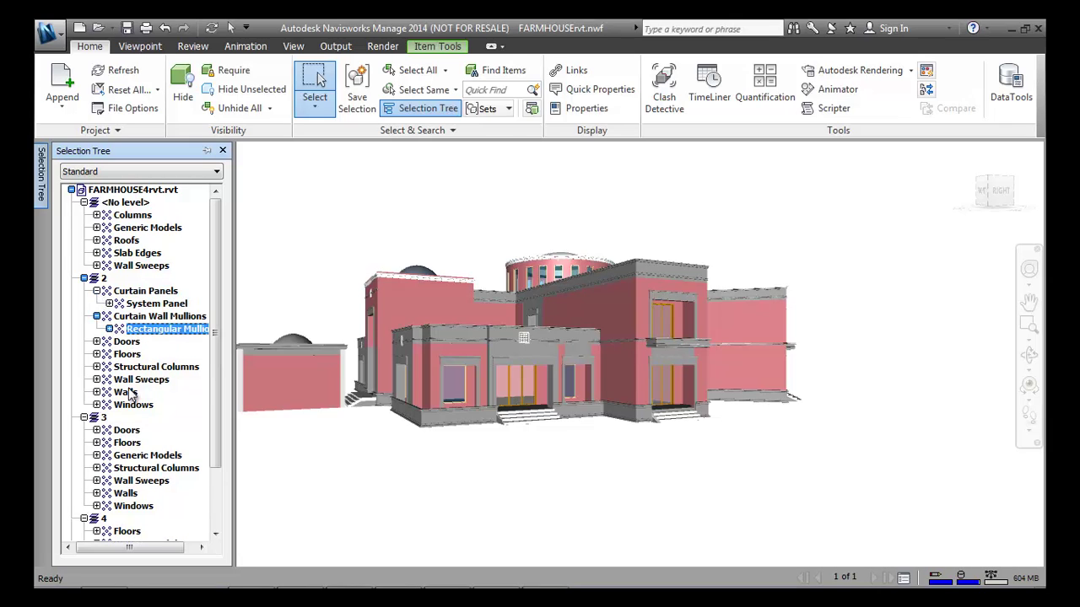
- Select the Roofs category under <No level> and orbit the model to see the building from above
click(128, 242)
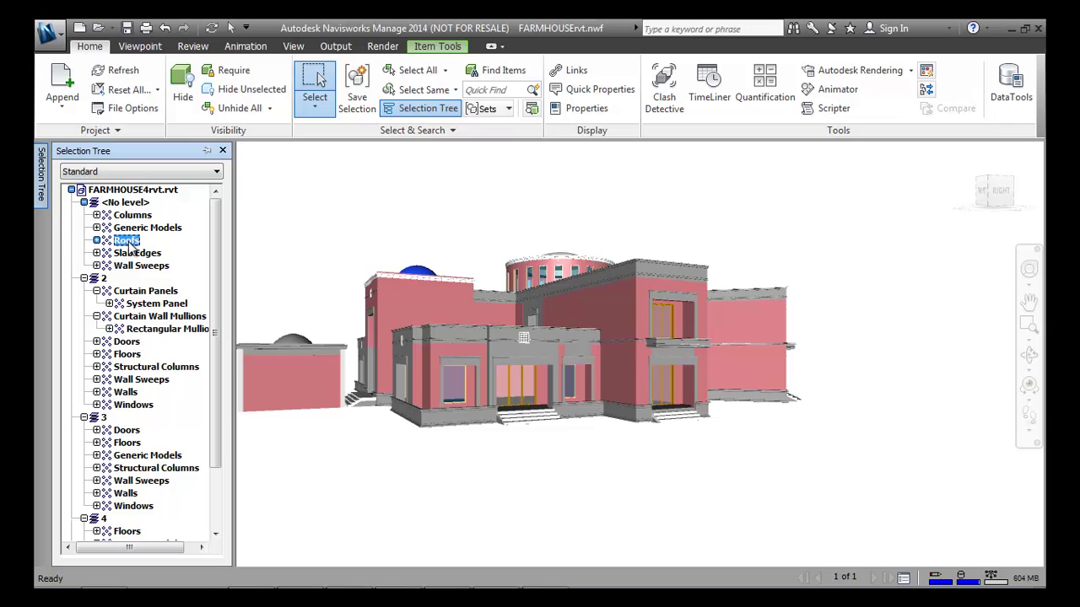
drag(993, 196, 988, 221)
mouse_move(40, 173)
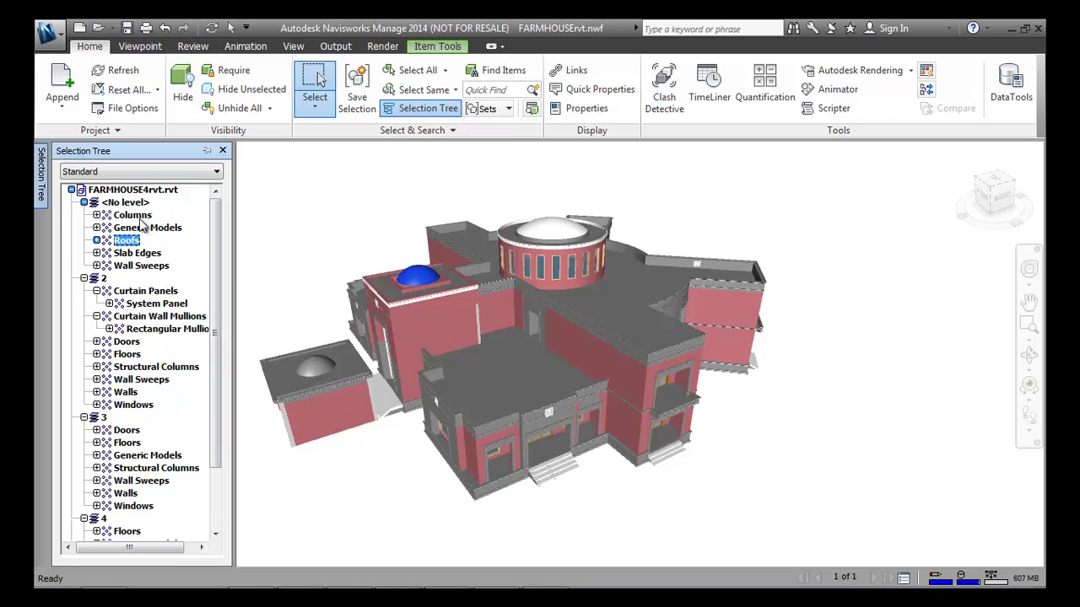
- Select Columns 5 and Columns 3 in turn under <No level>, and the Floors category under level 3
click(139, 217)
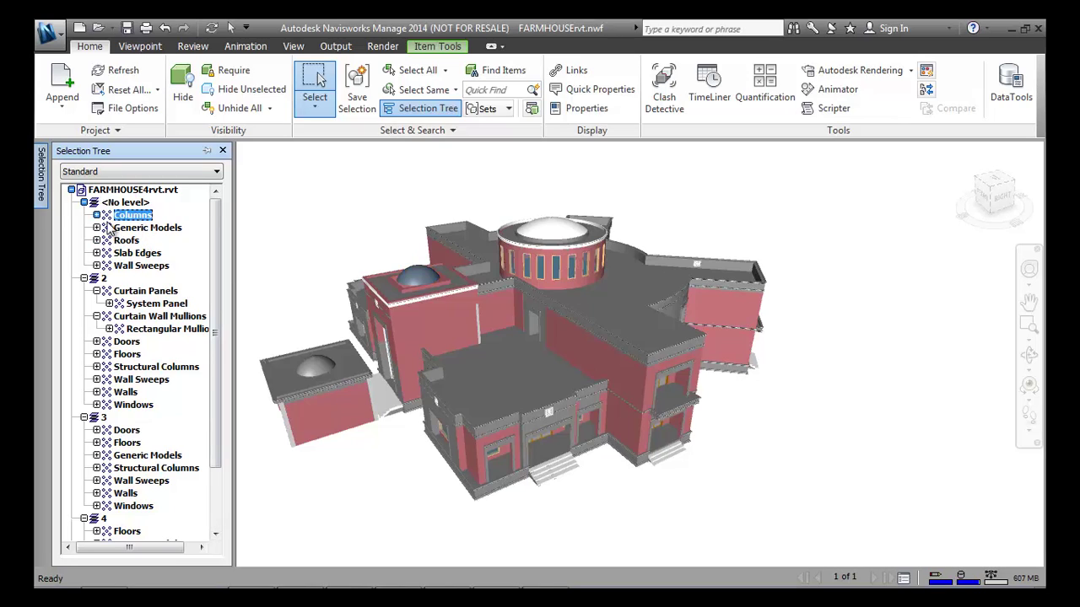
click(96, 216)
click(148, 241)
click(150, 279)
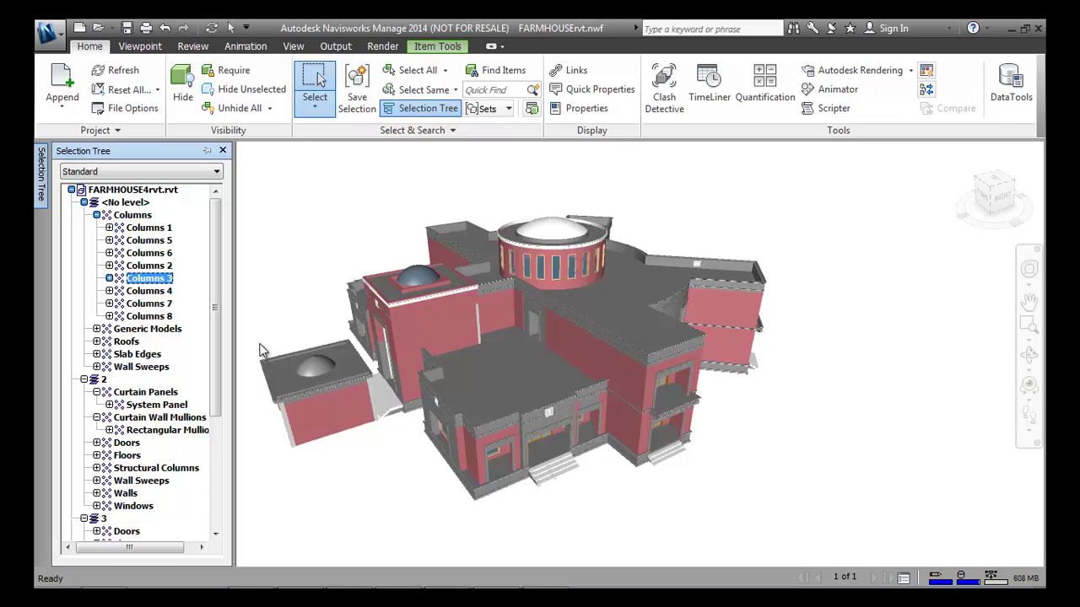
scroll(147, 414, down, 2)
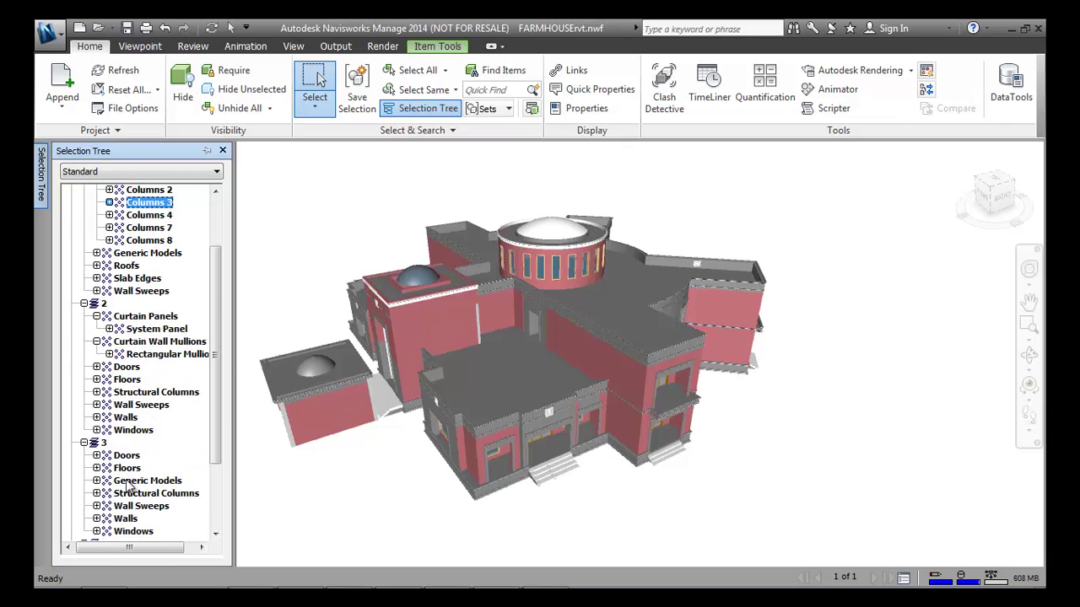
click(125, 469)
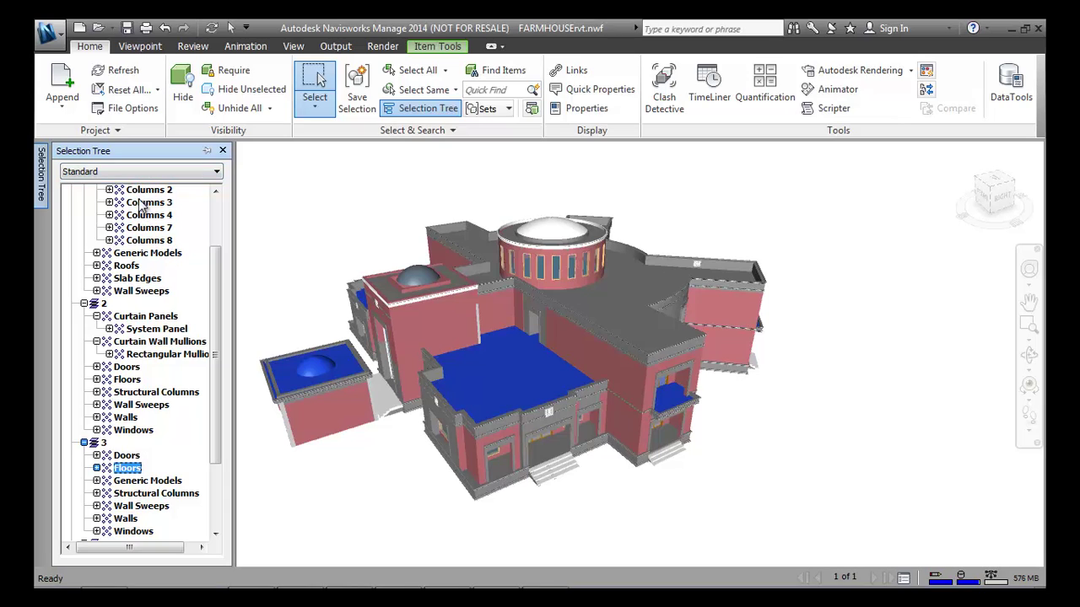
- Switch the Selection Tree to Compact display and select levels 2, 3 and 4 in turn, ending with nothing selected
click(142, 172)
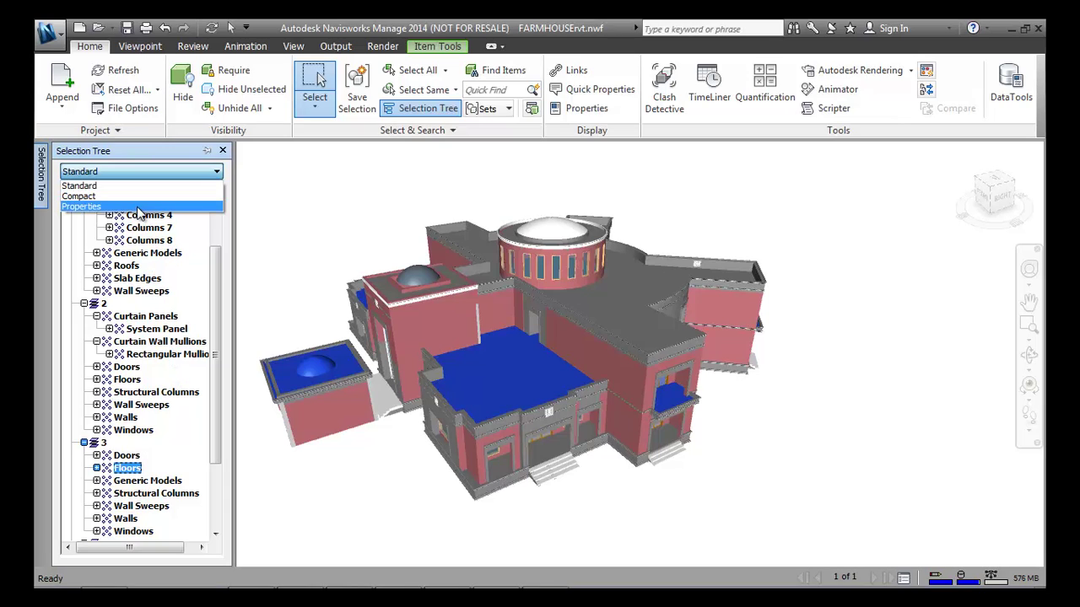
click(135, 196)
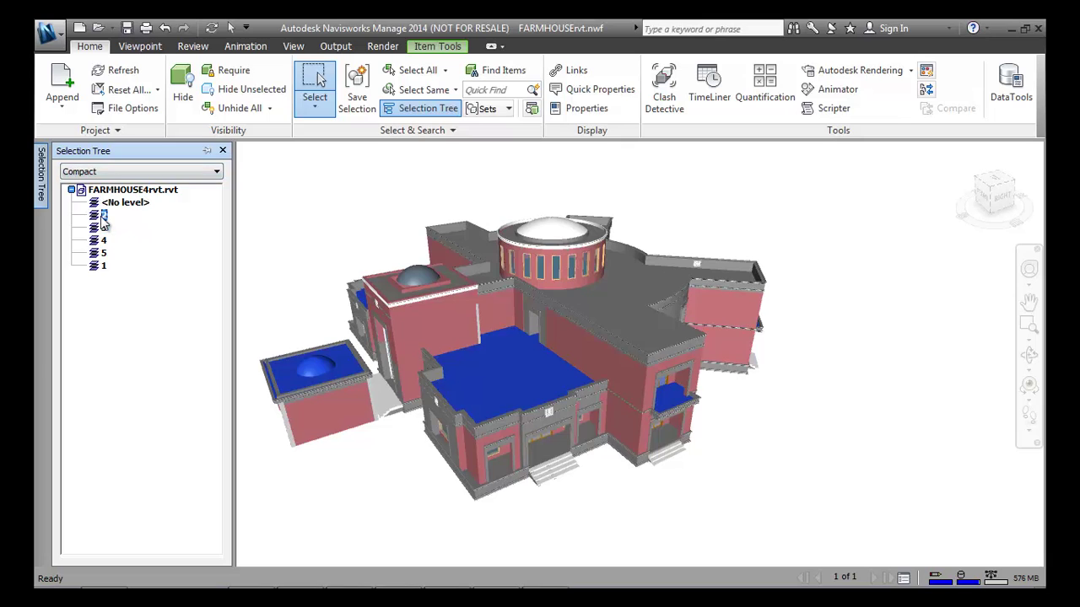
click(105, 222)
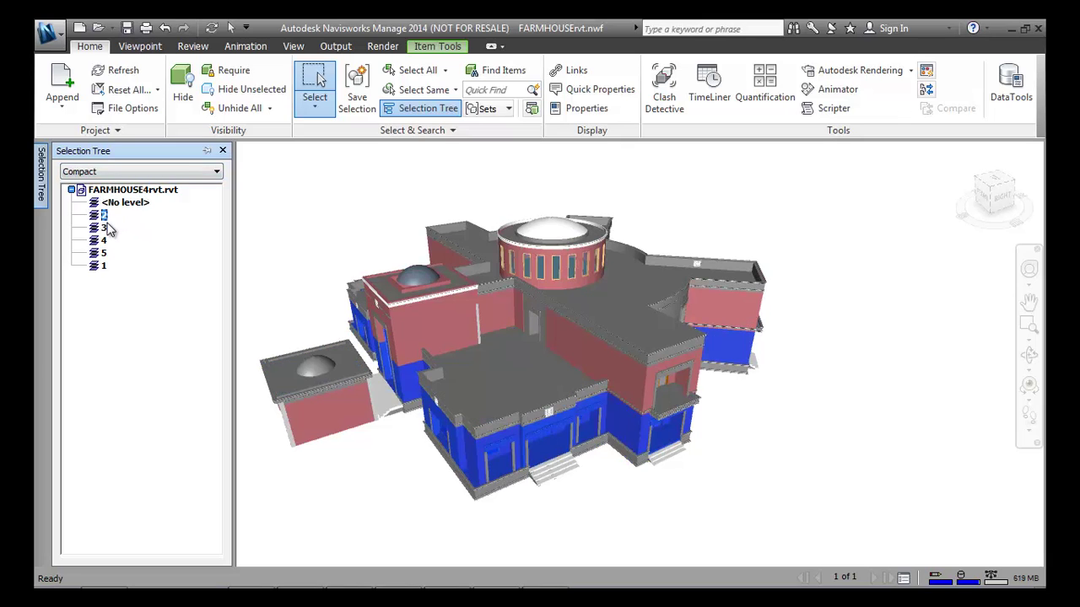
click(104, 233)
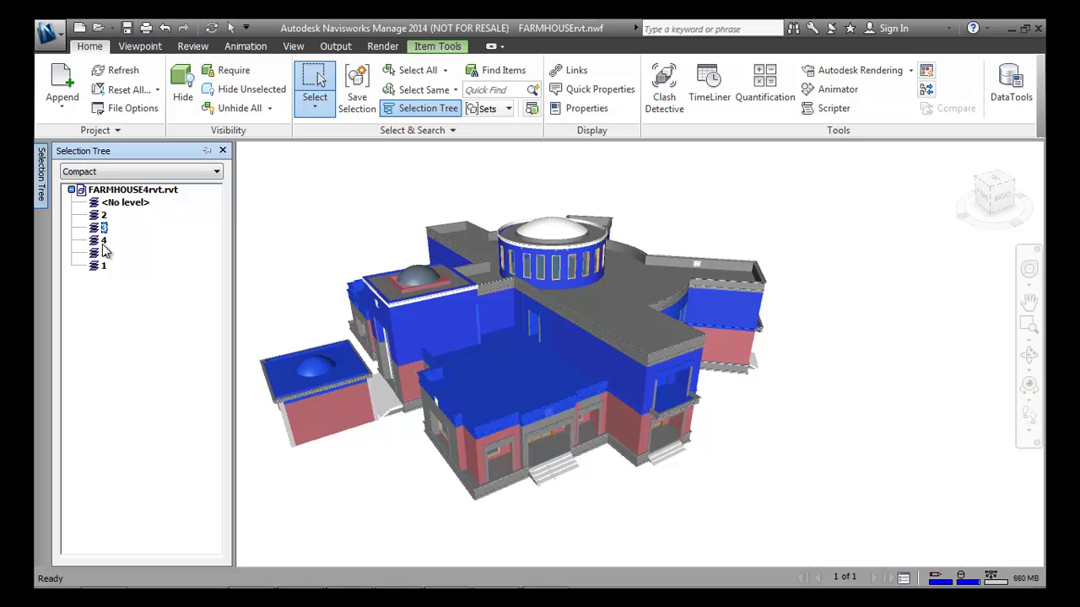
click(102, 242)
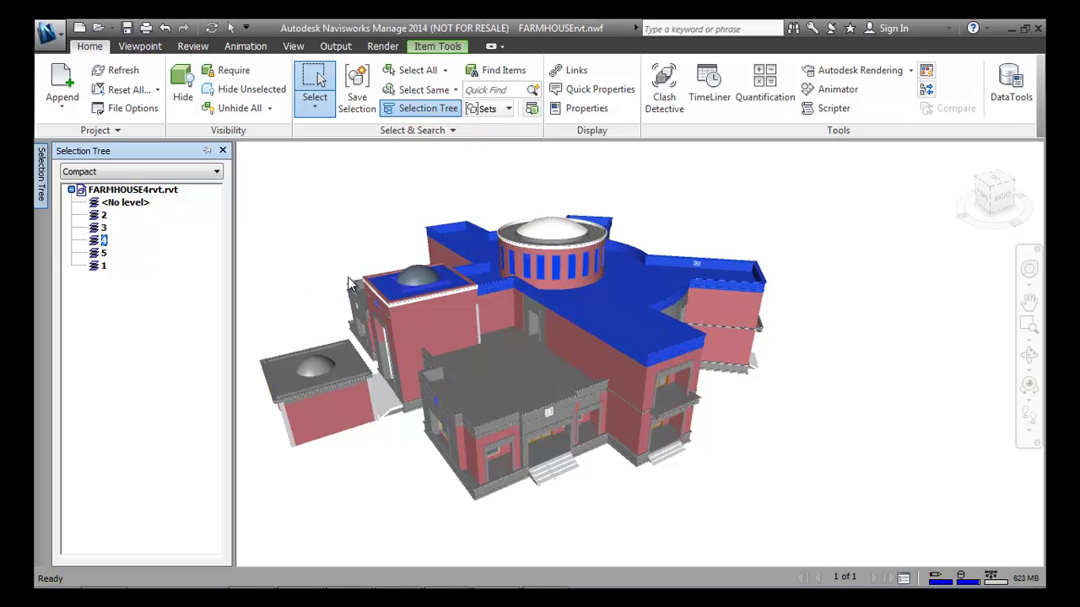
click(400, 197)
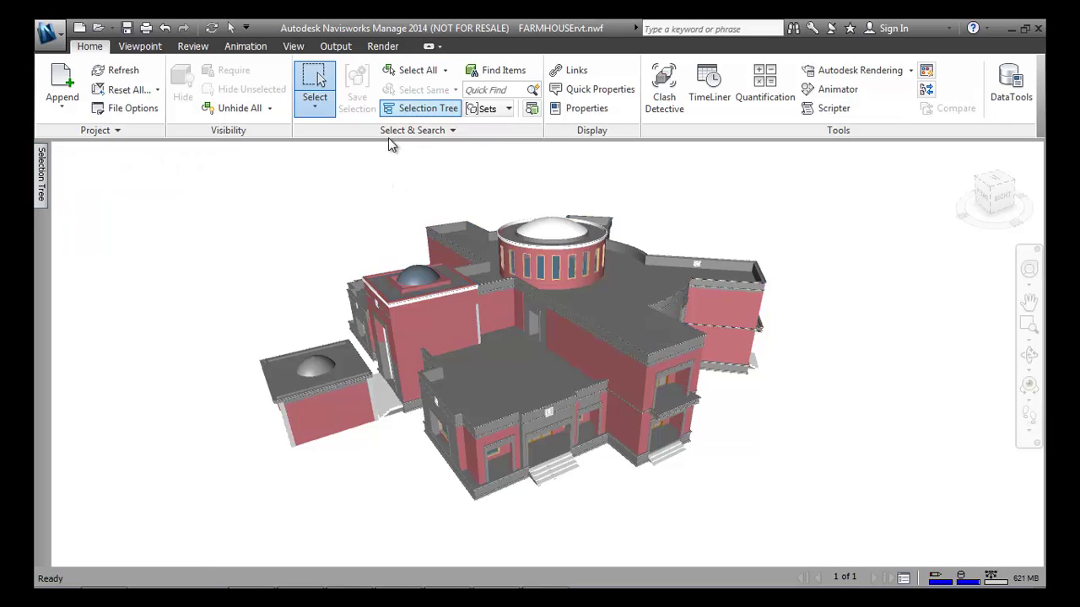
- Select every item in the model with Select All and clear the selection with Select None
click(444, 72)
click(436, 98)
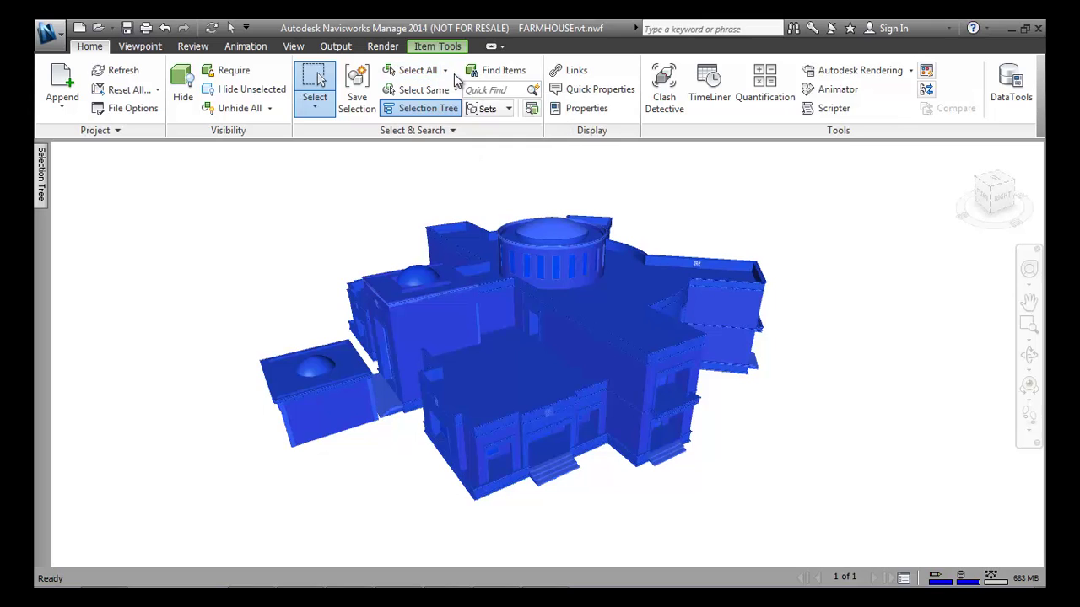
click(445, 73)
click(426, 131)
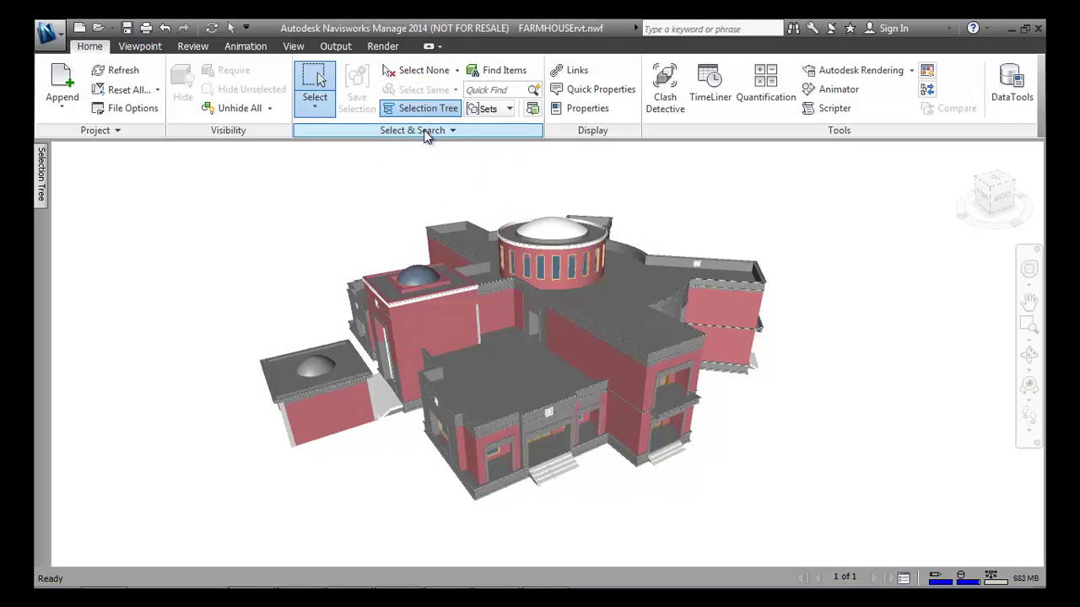
- Select the taller block with the blue dome and apply Invert Selection
click(447, 71)
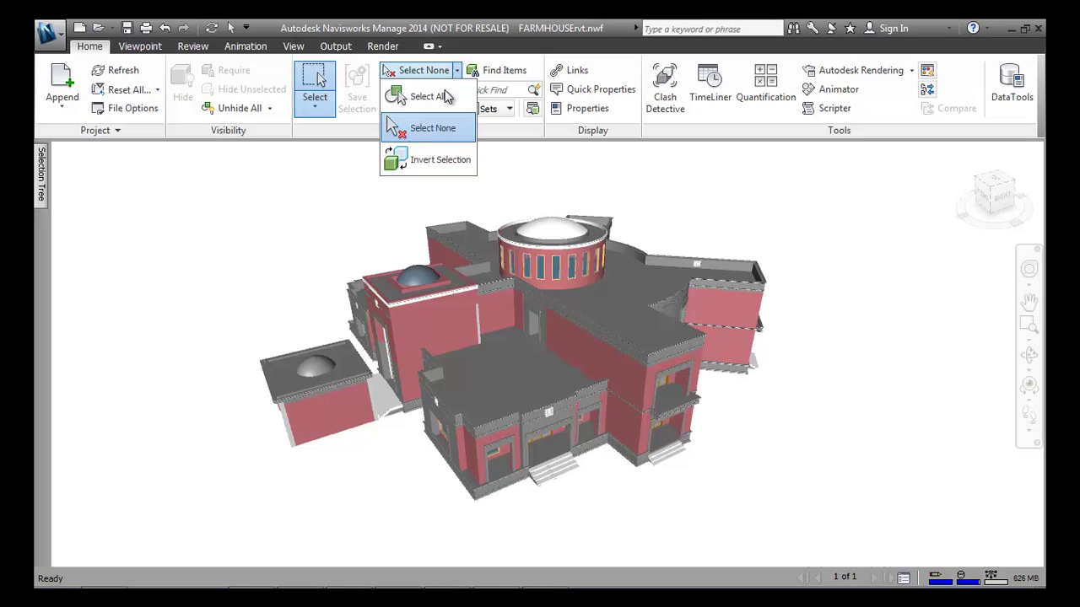
click(349, 251)
click(349, 251)
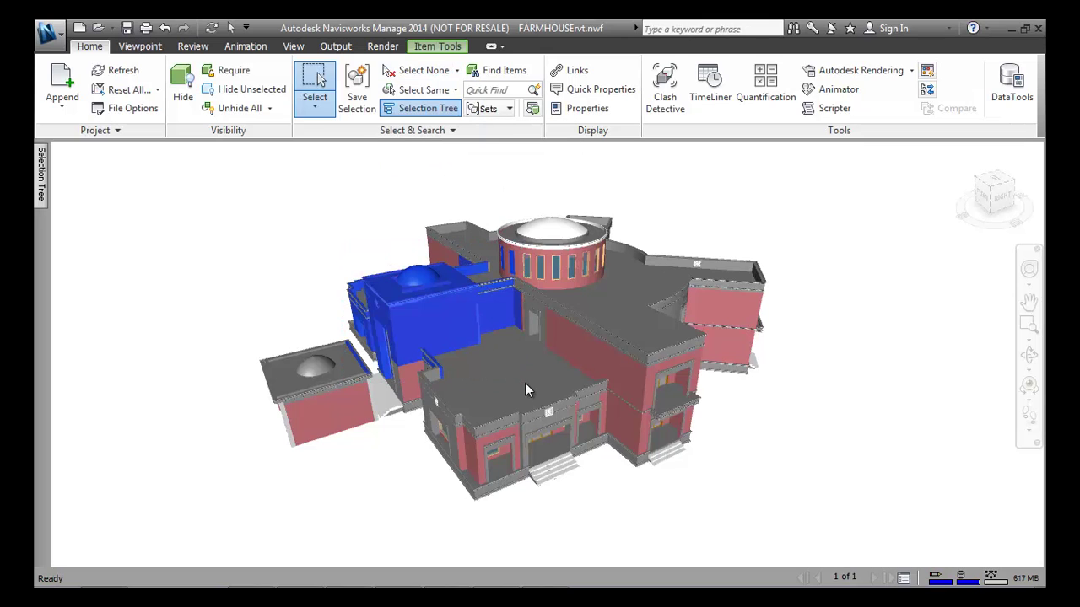
click(457, 71)
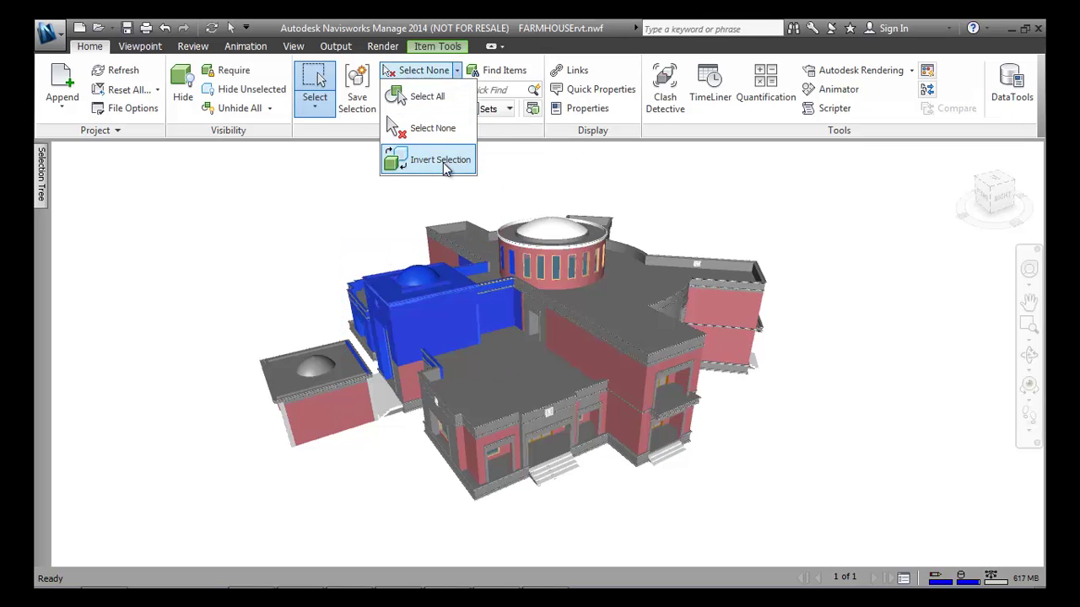
click(440, 160)
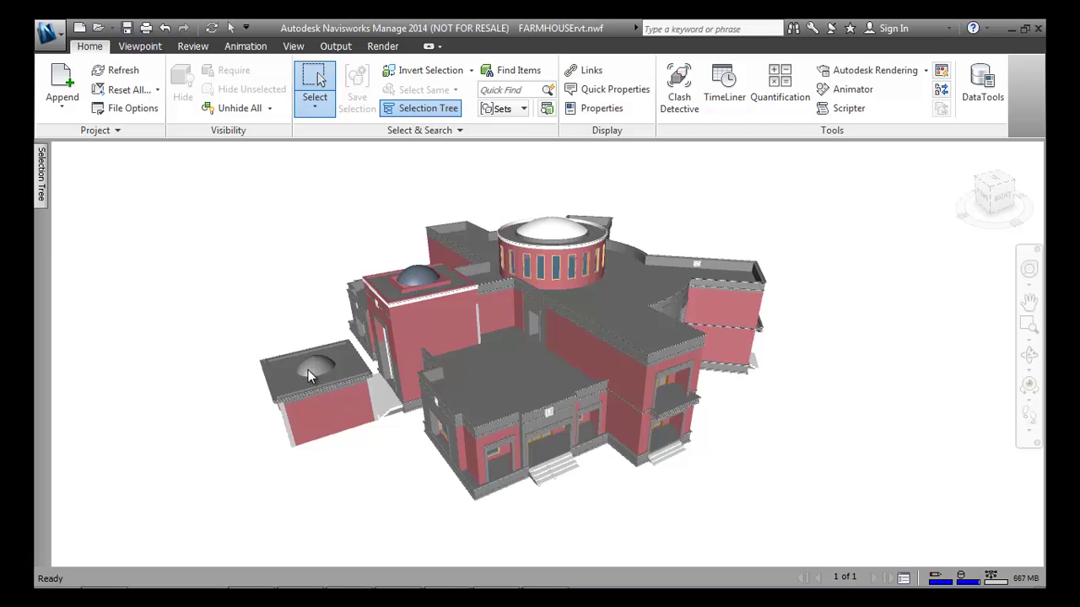
- Pick the parapet wall along the small domed pavilion's outer edge, select all items with the same name, and clear the selection
drag(245, 329, 293, 400)
scroll(245, 402, up, 6)
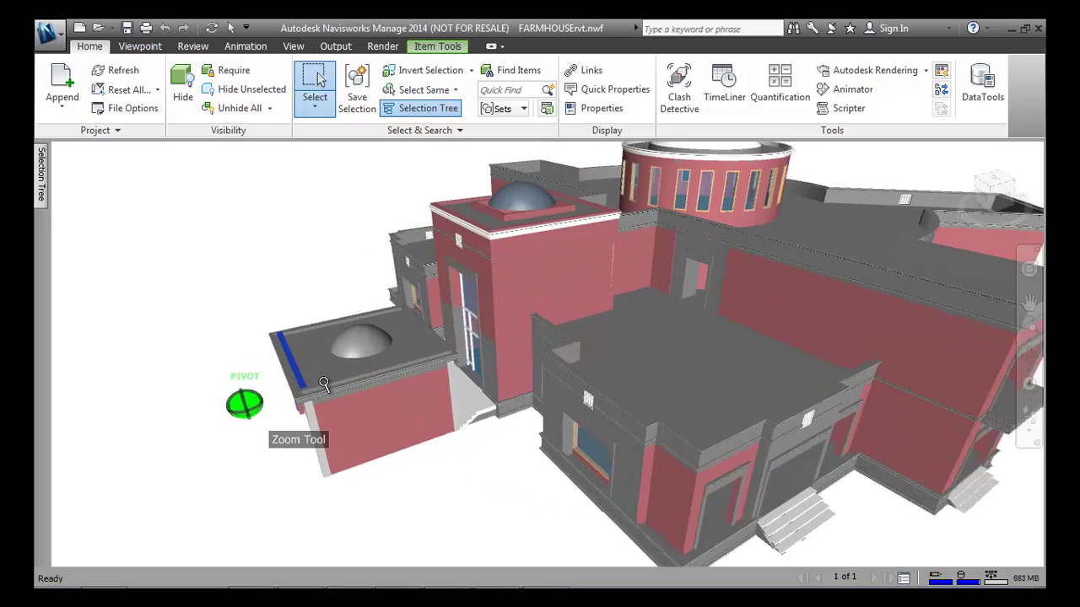
scroll(441, 275, down, 2)
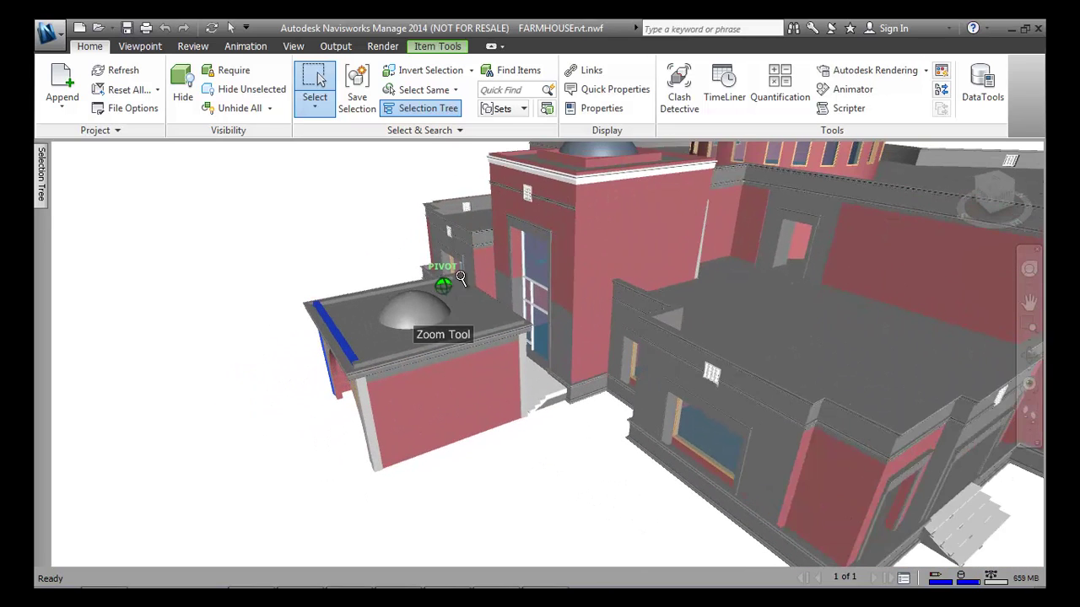
scroll(366, 285, down, 2)
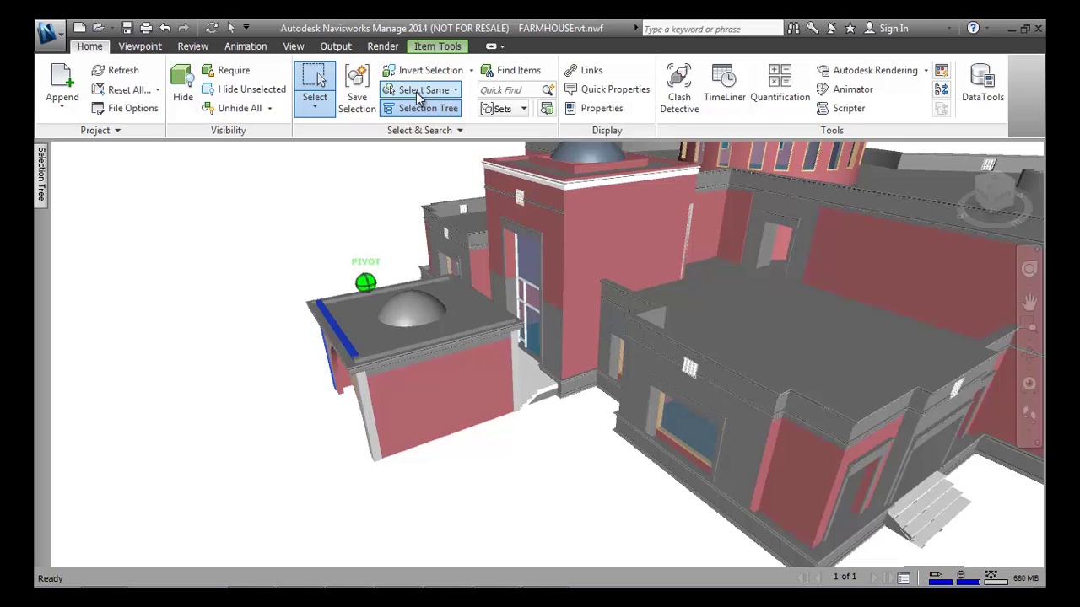
click(447, 91)
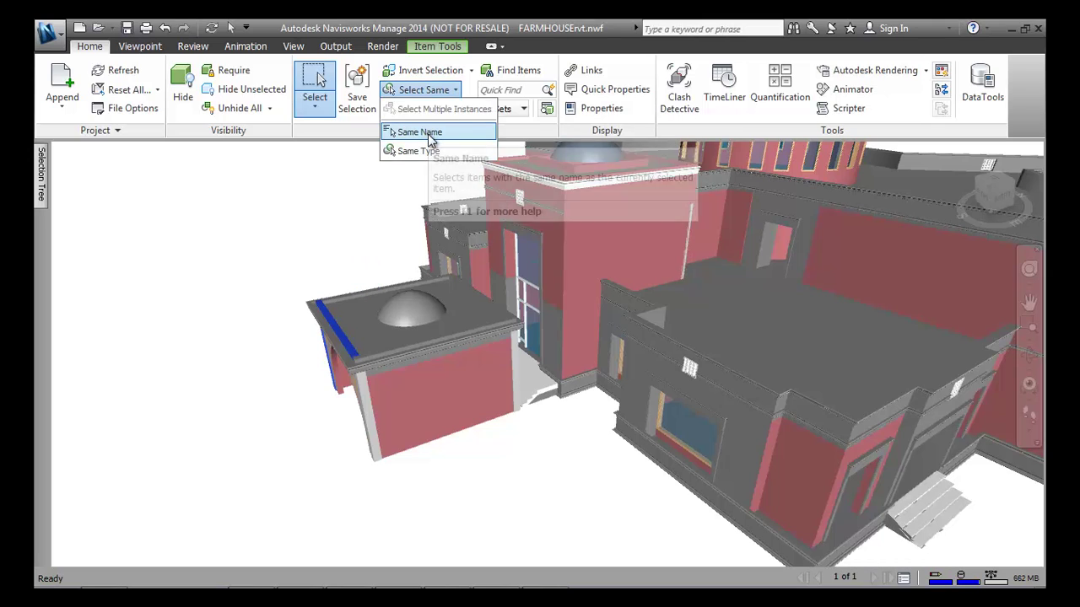
click(420, 132)
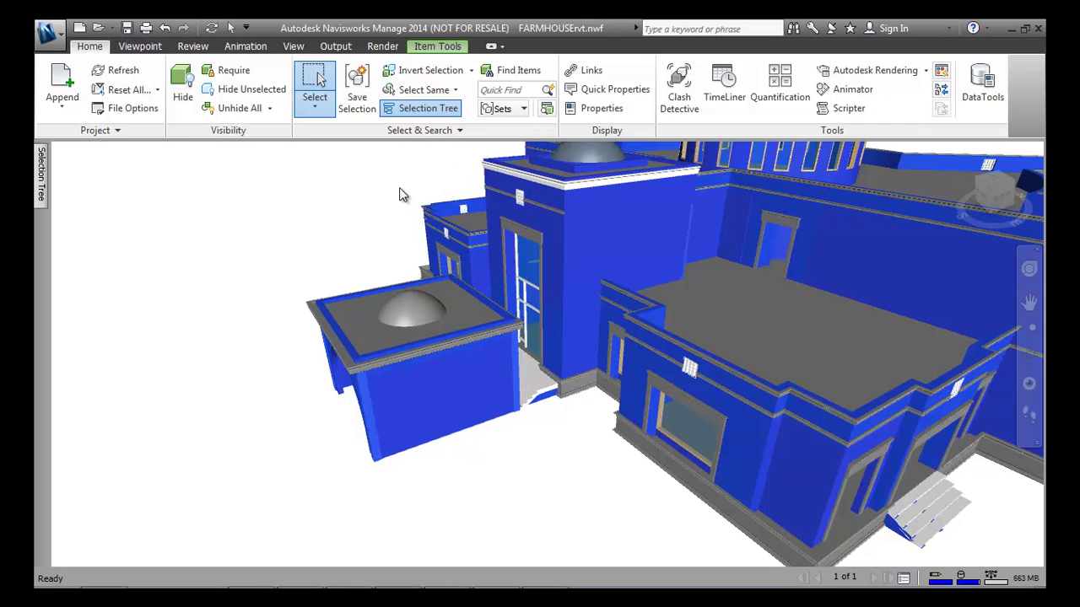
click(424, 201)
click(455, 131)
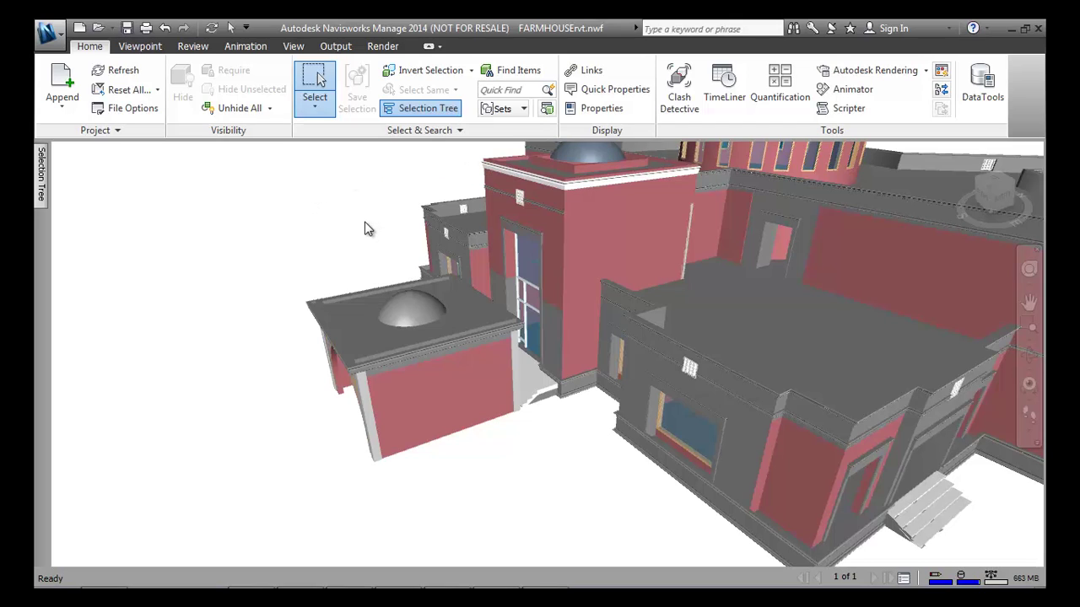
- Window-select the small domed pavilion, hide the selected items, and restore them with Unhide All
shift+middle_drag(369, 228, 427, 230)
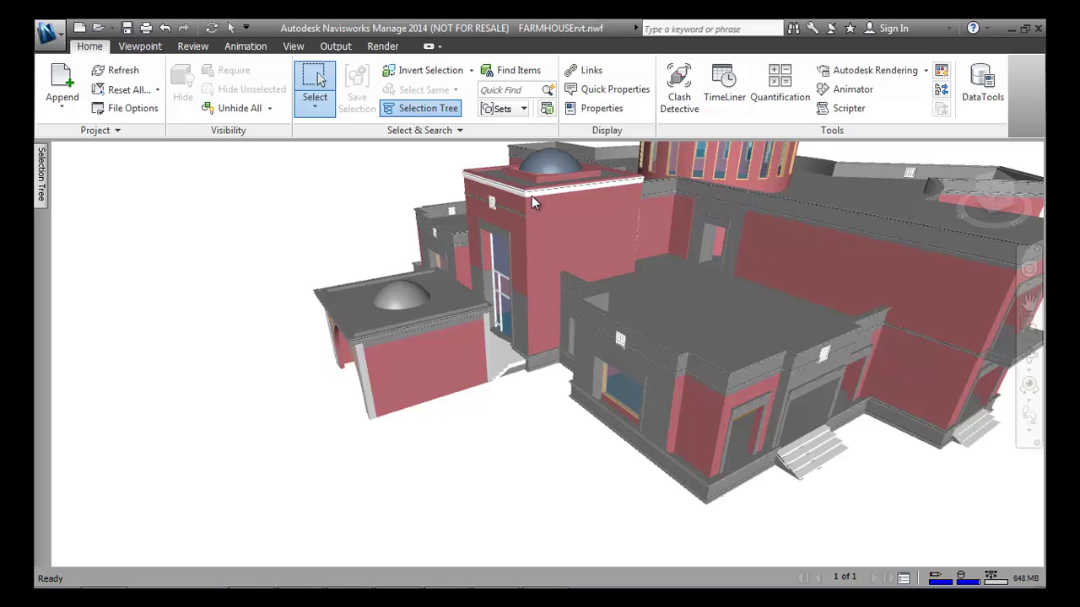
drag(473, 439, 291, 246)
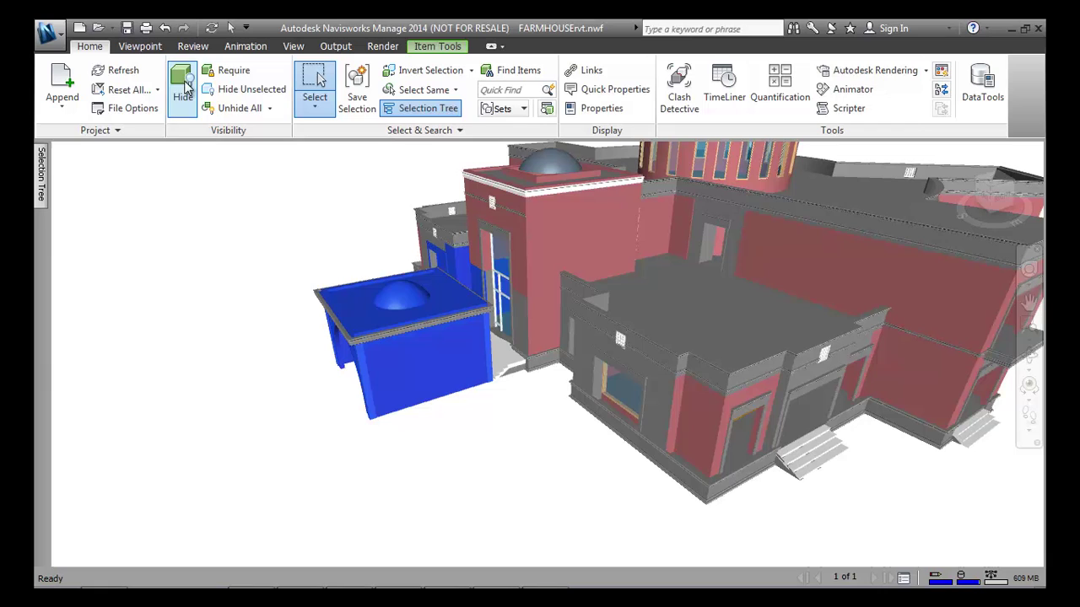
click(189, 108)
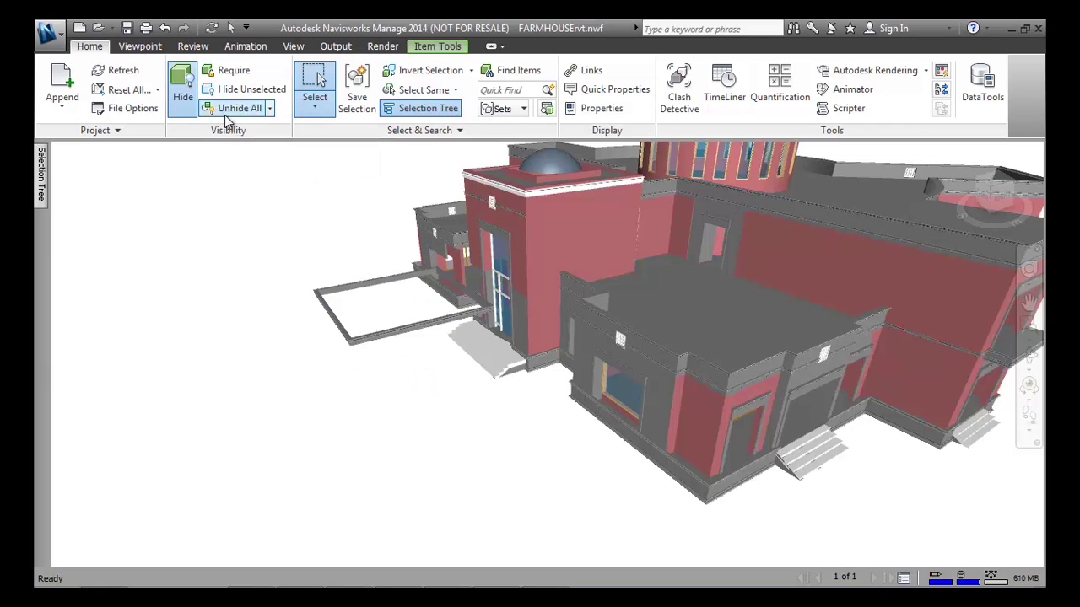
click(270, 108)
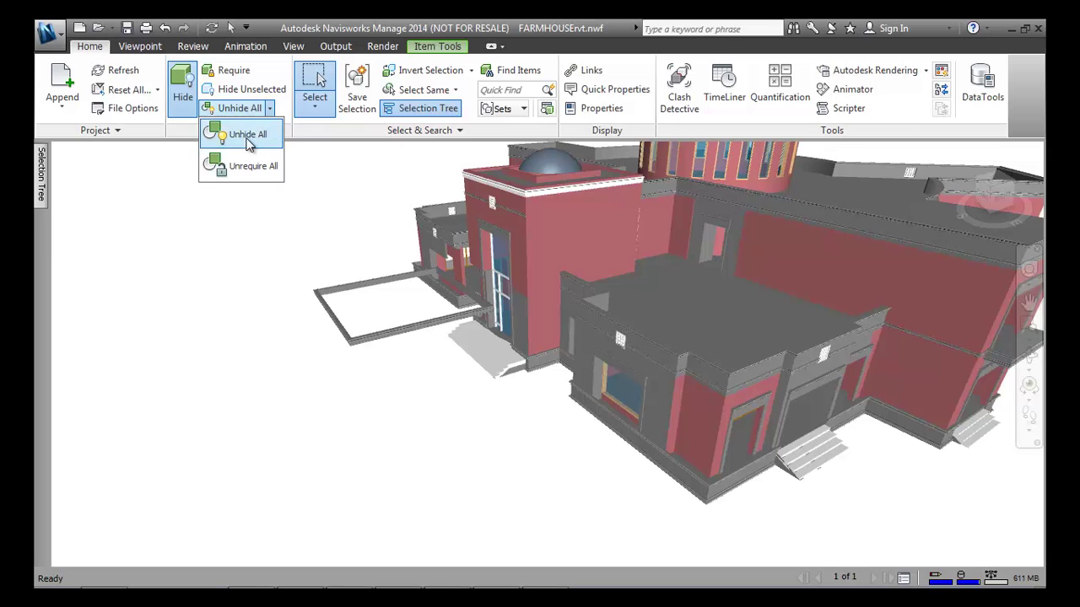
click(244, 137)
click(288, 192)
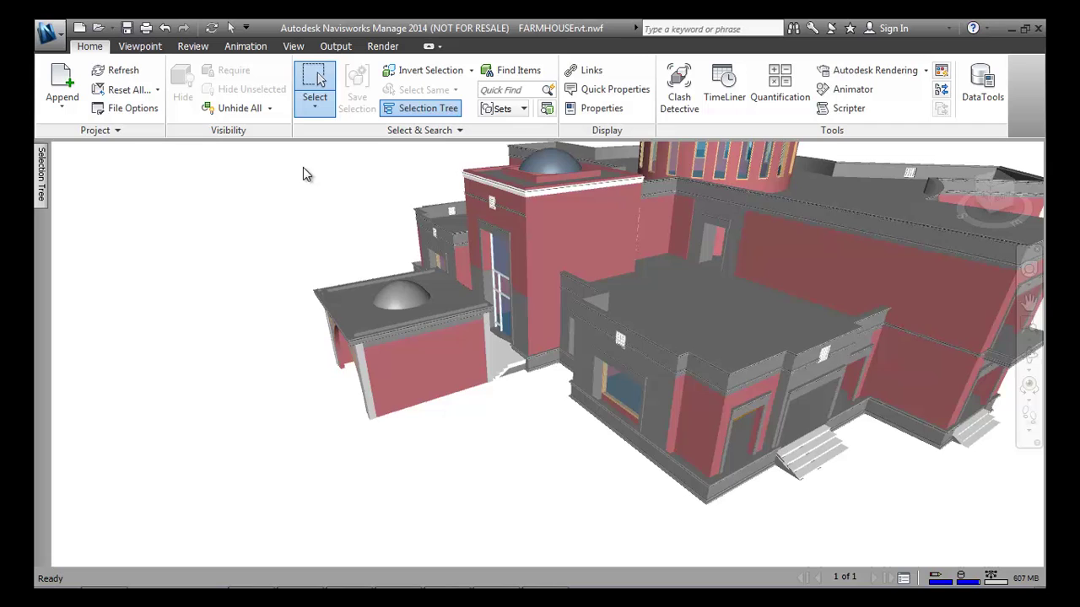
- Enable sectioning for the viewpoint and set the sectioning mode to Box
scroll(499, 397, down, 5)
scroll(797, 209, up, 3)
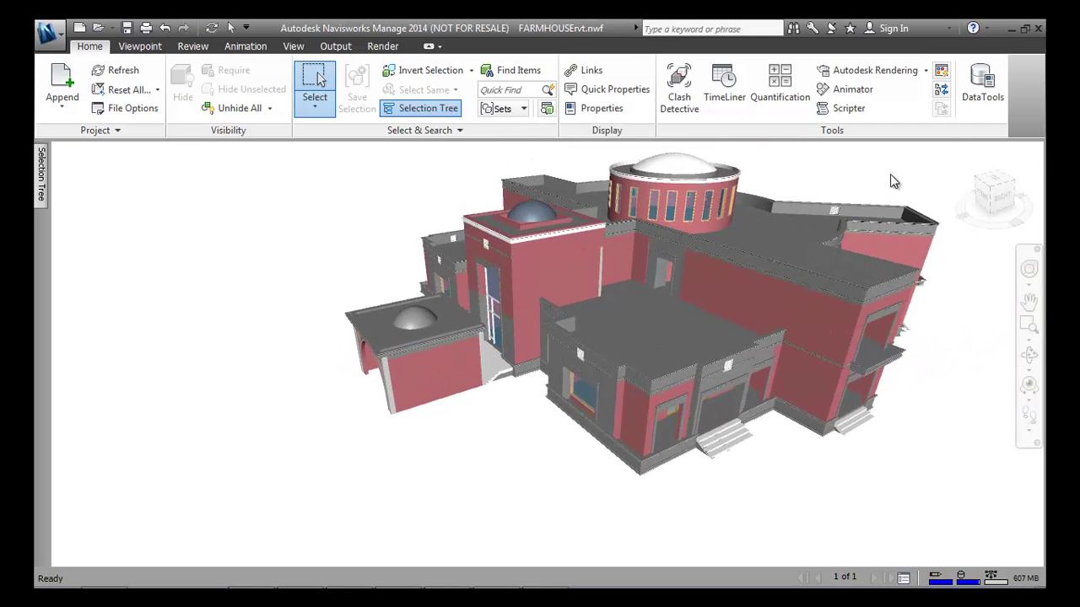
mouse_move(985, 187)
mouse_down()
mouse_move(966, 183)
mouse_move(974, 206)
mouse_up()
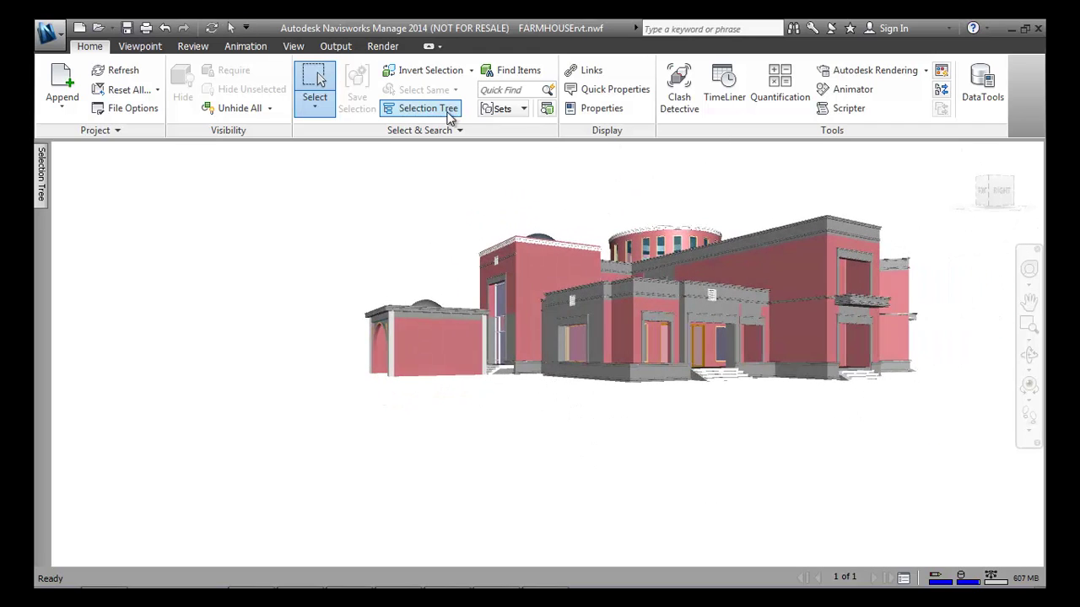
click(290, 48)
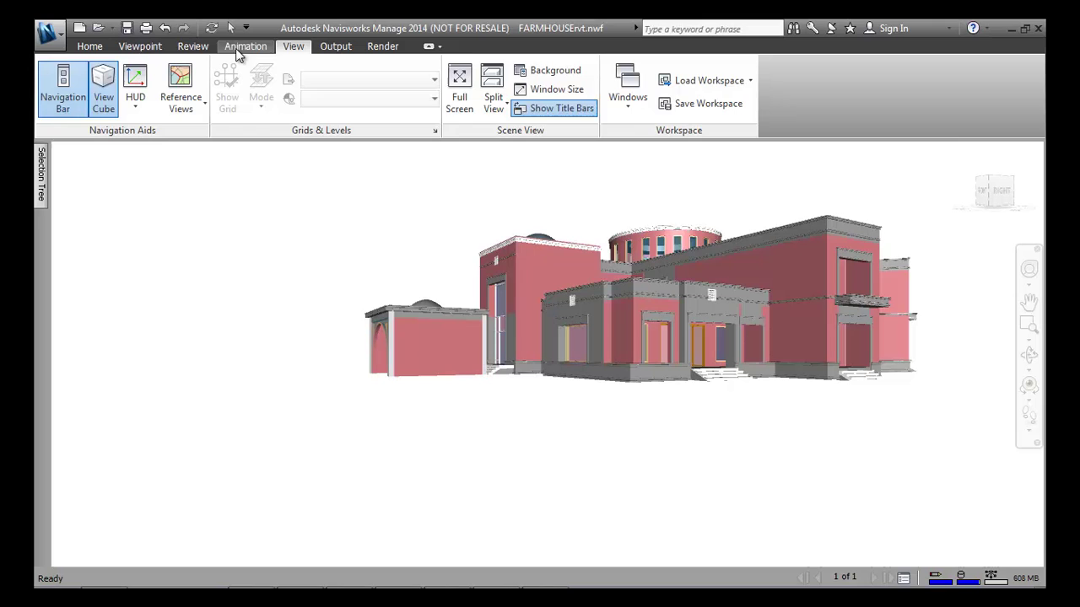
click(155, 48)
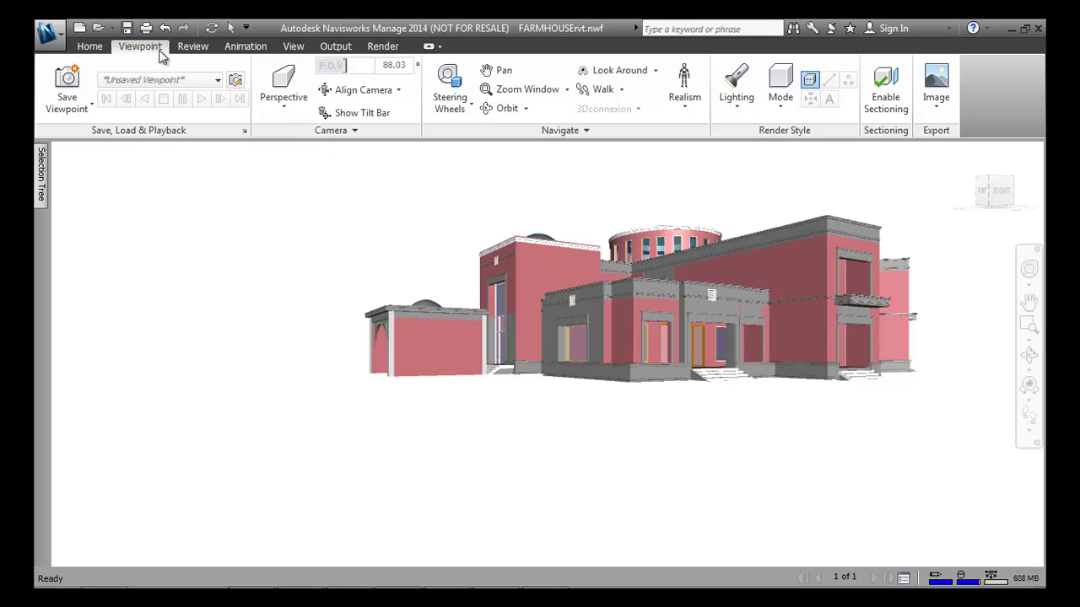
click(888, 105)
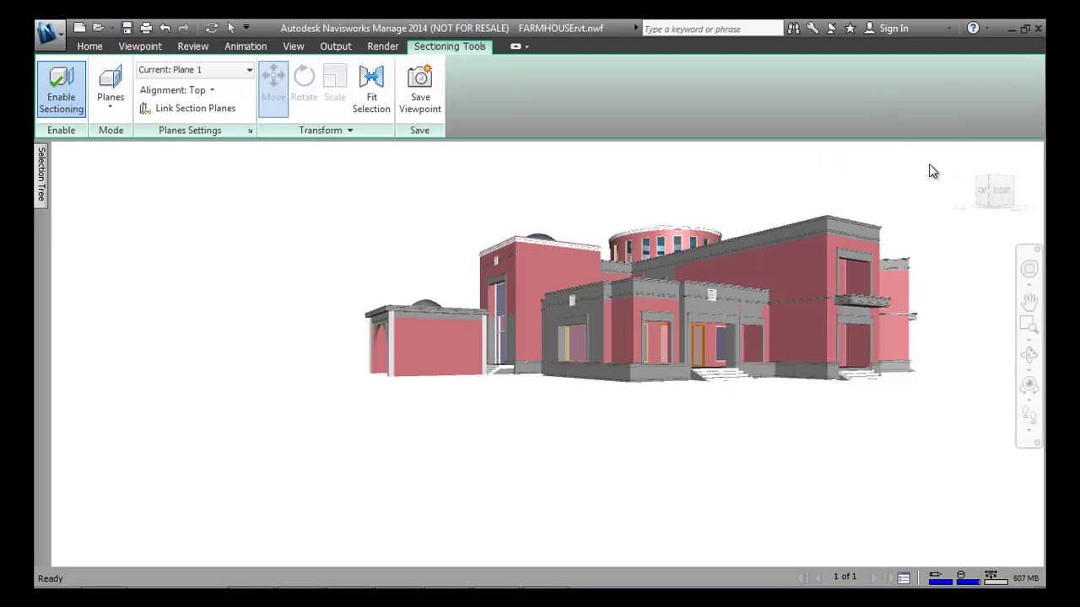
drag(986, 180, 399, 28)
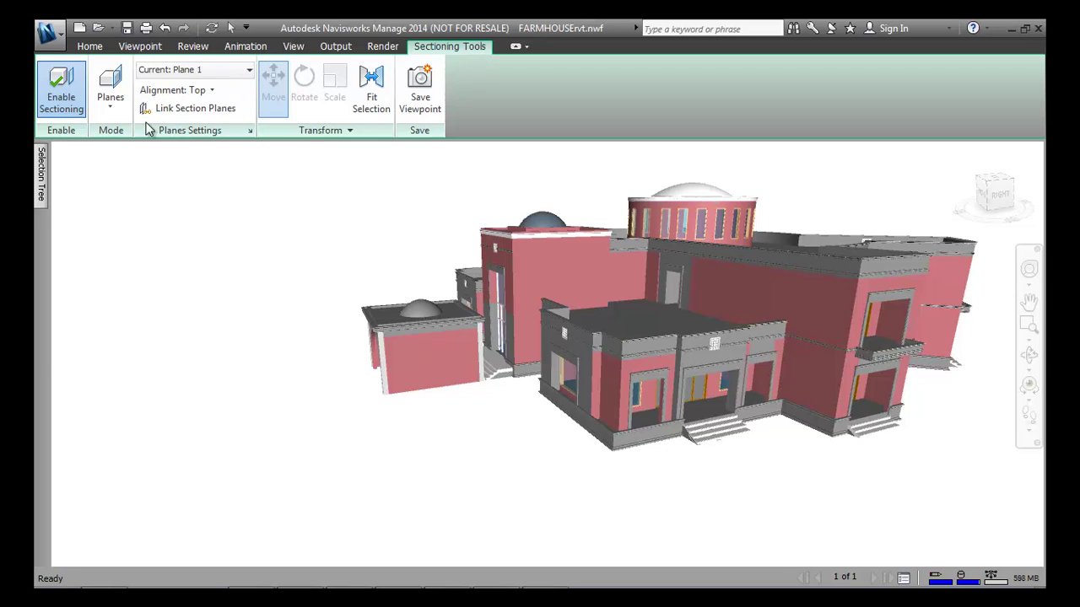
click(111, 110)
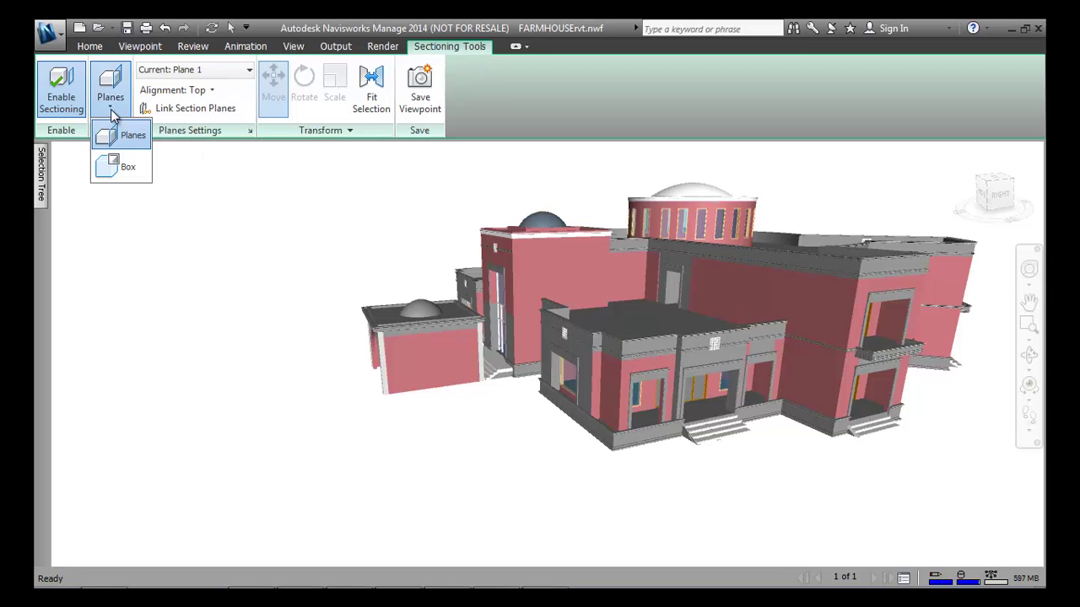
click(123, 175)
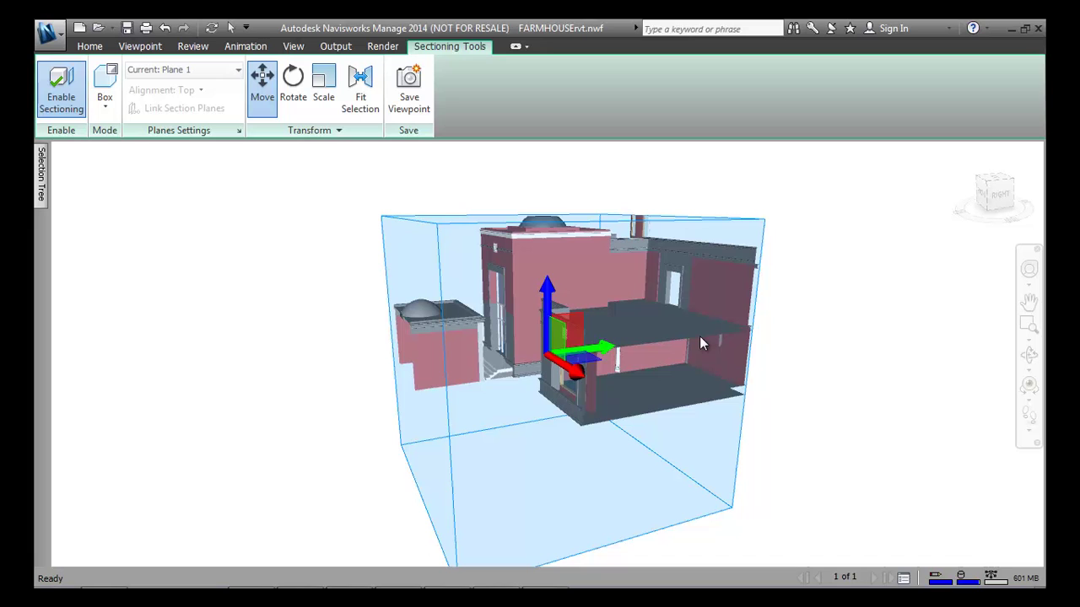
- Move the section box upward along its blue axis and sideways along its green axis
shift+middle_drag(591, 345, 544, 274)
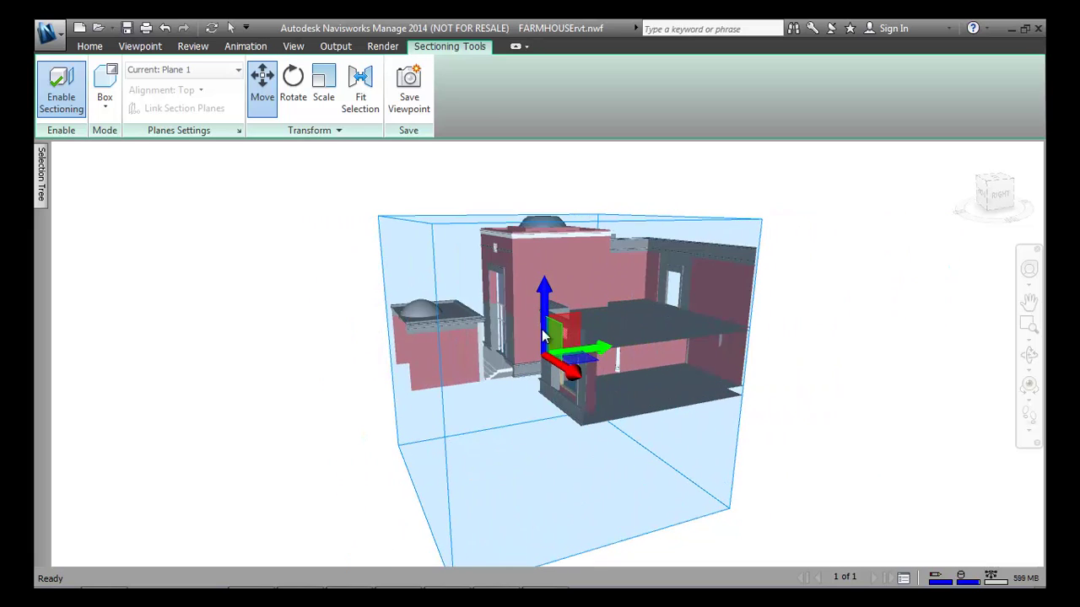
click(985, 196)
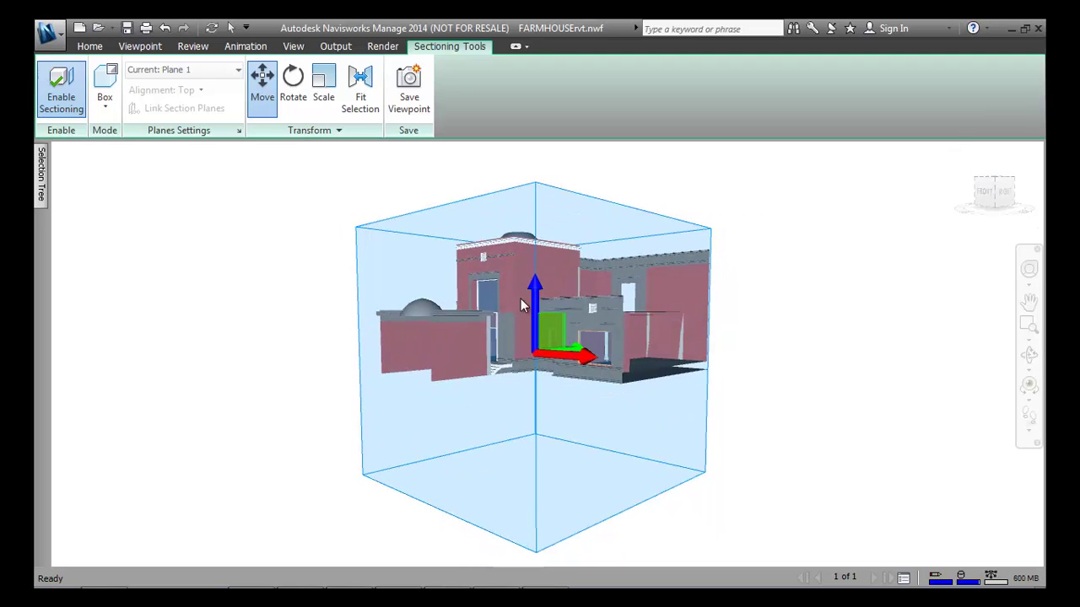
drag(540, 302, 540, 284)
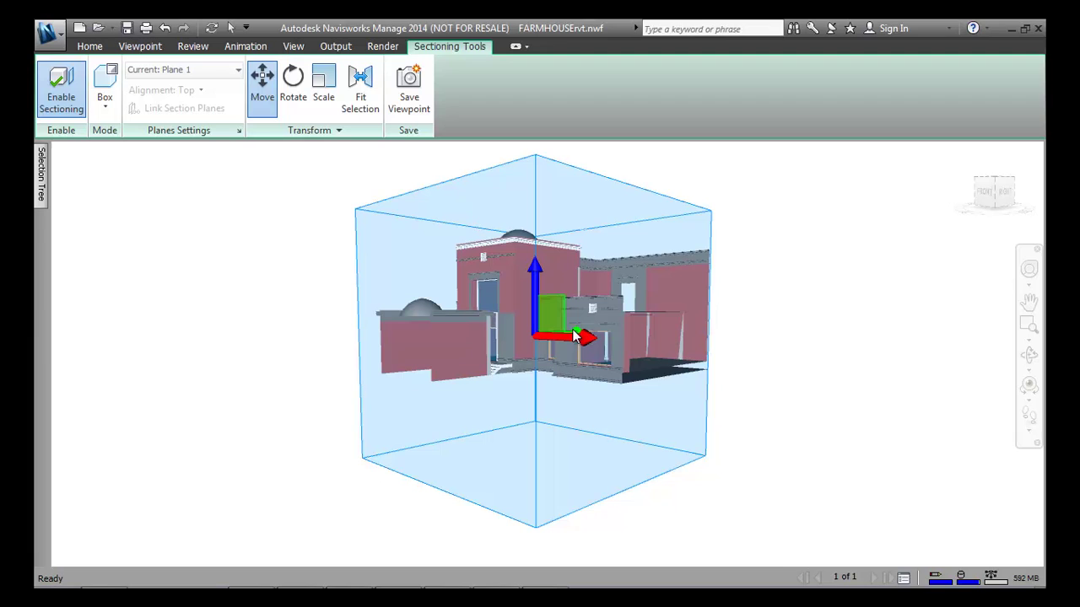
drag(993, 192, 992, 208)
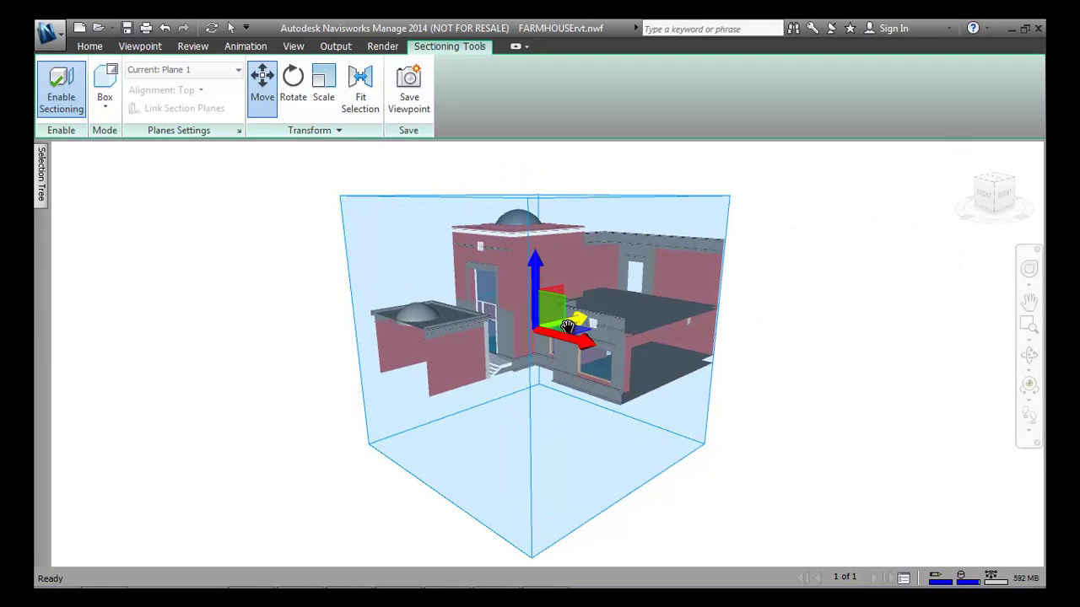
drag(568, 324, 619, 302)
- Rotate the section box to a tilt and scale it down along its blue axis
click(304, 97)
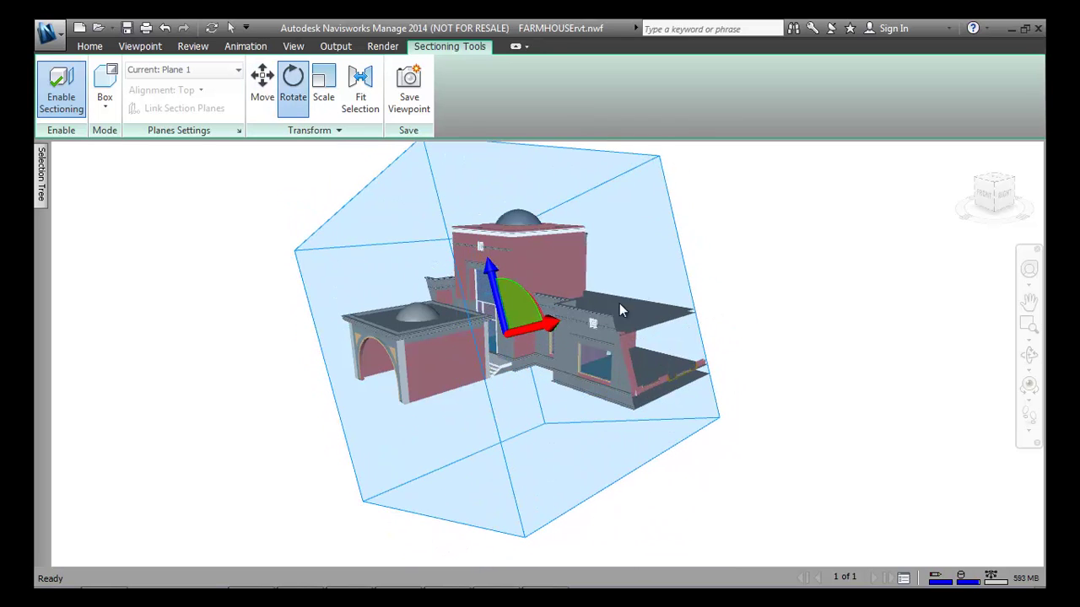
click(323, 91)
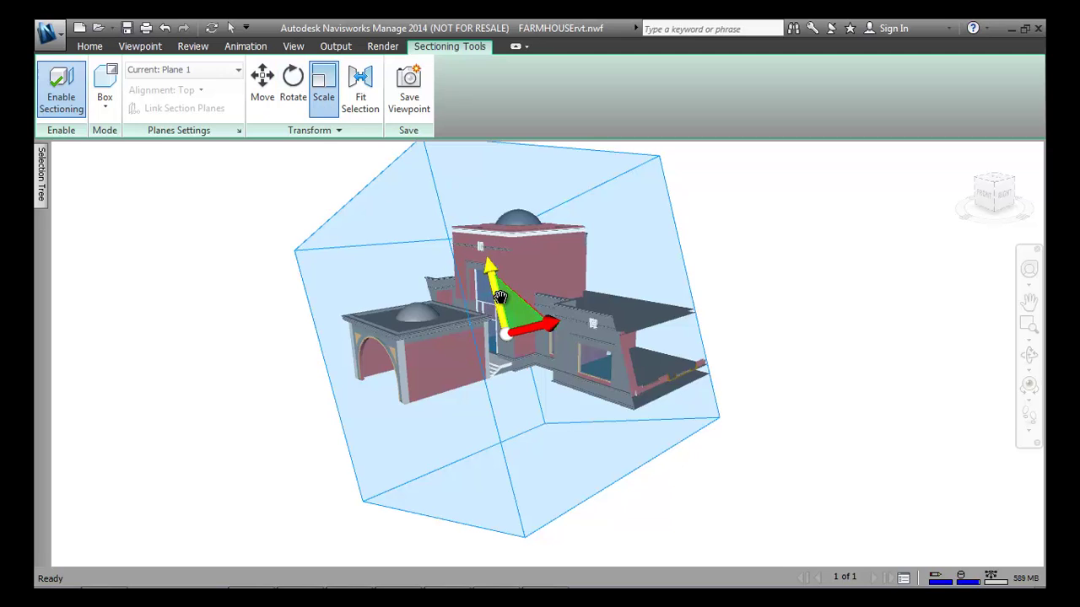
drag(489, 268, 511, 326)
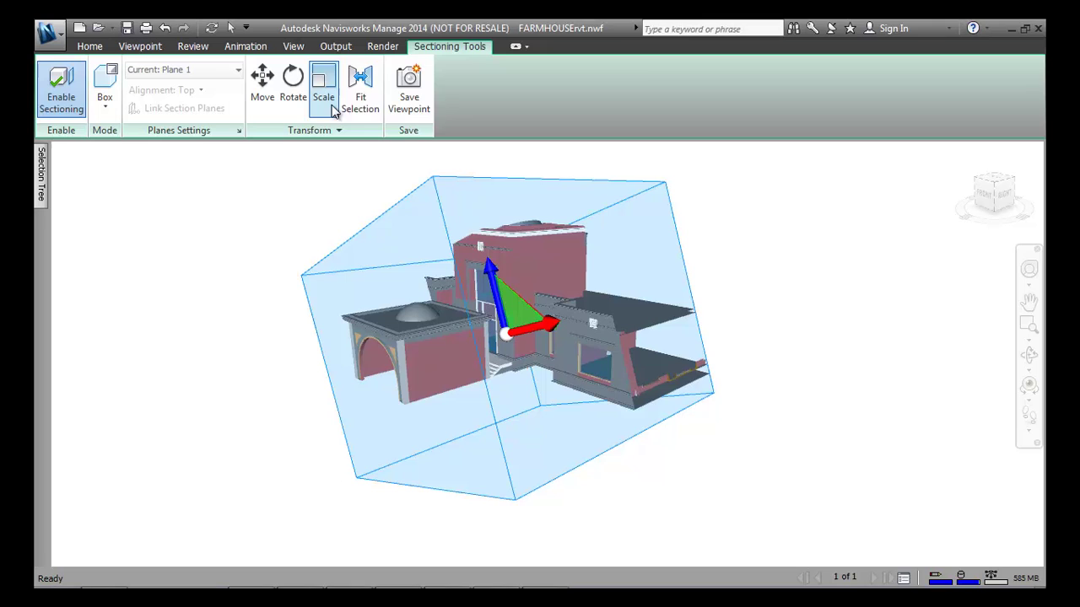
- Apply Fit Selection to the section box and switch the sectioning mode back to Planes
click(361, 99)
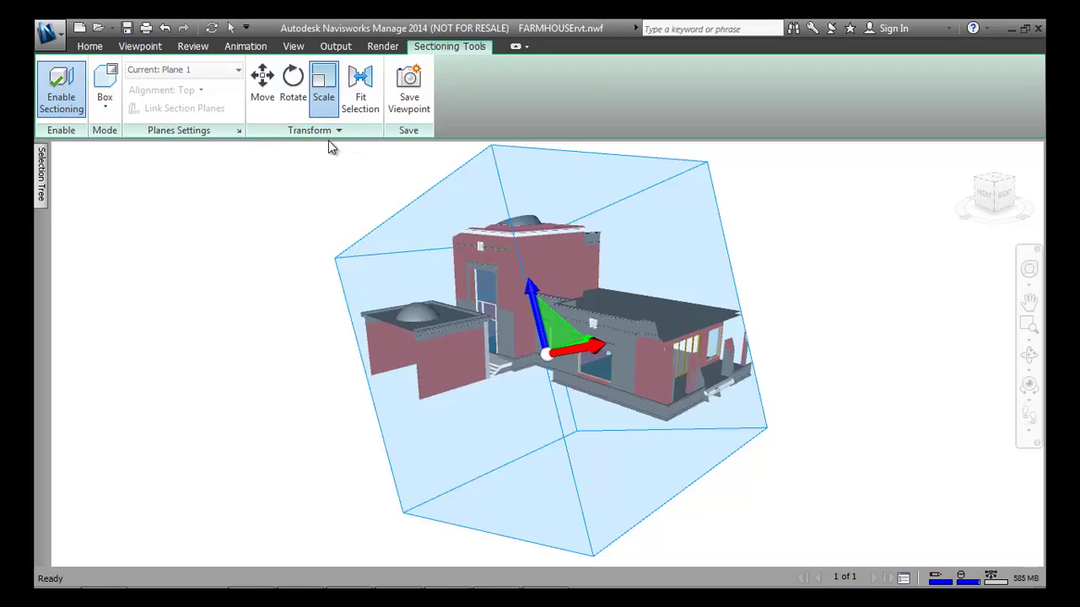
click(108, 103)
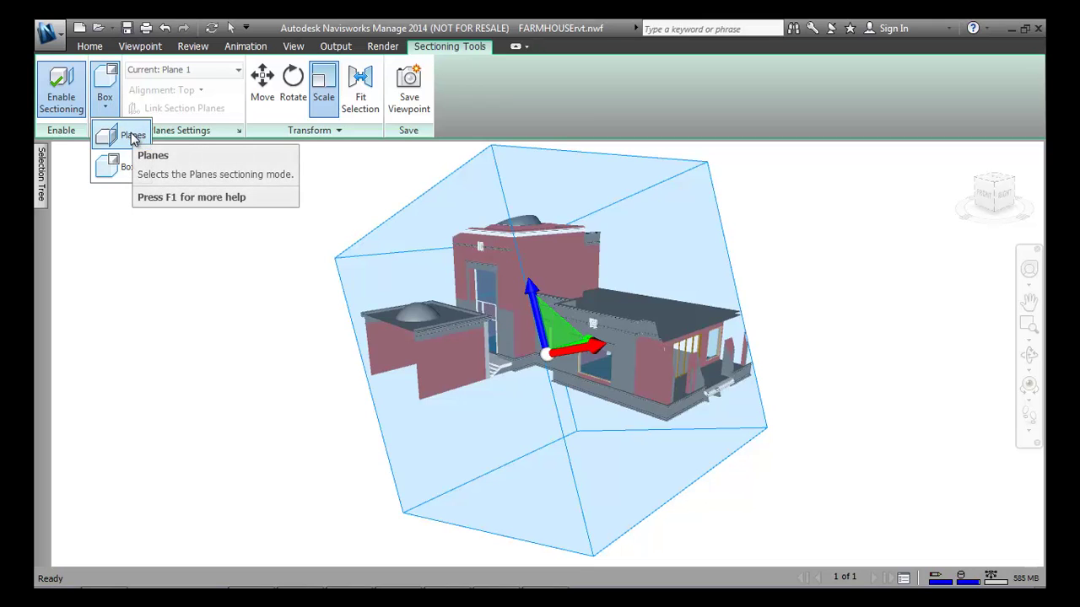
click(132, 137)
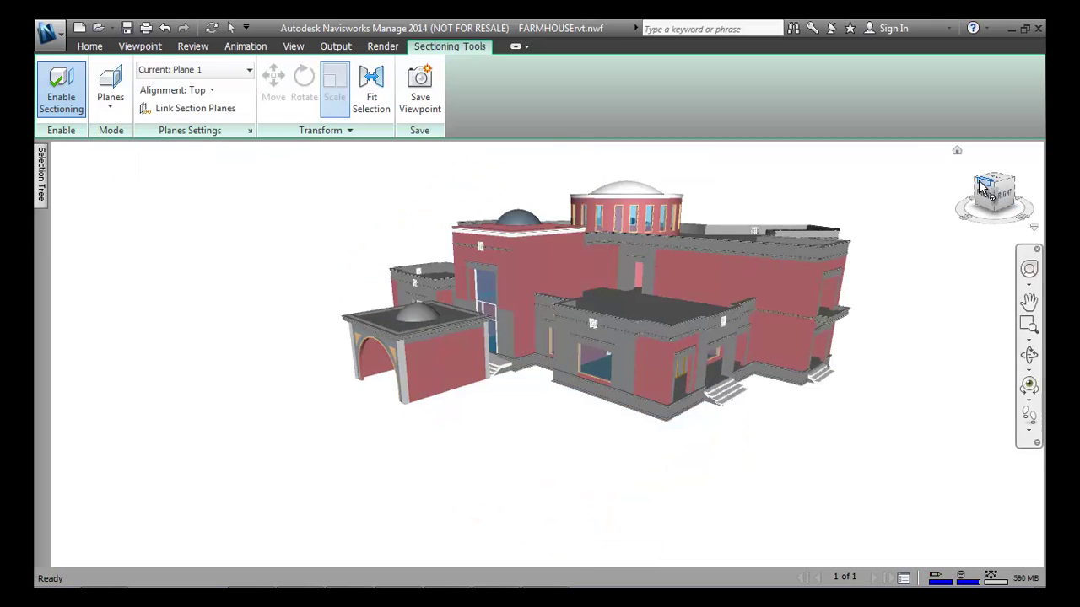
- Turn on section Plane 1 to cut the farmhouse horizontally, and select it as the current plane
drag(968, 184, 895, 213)
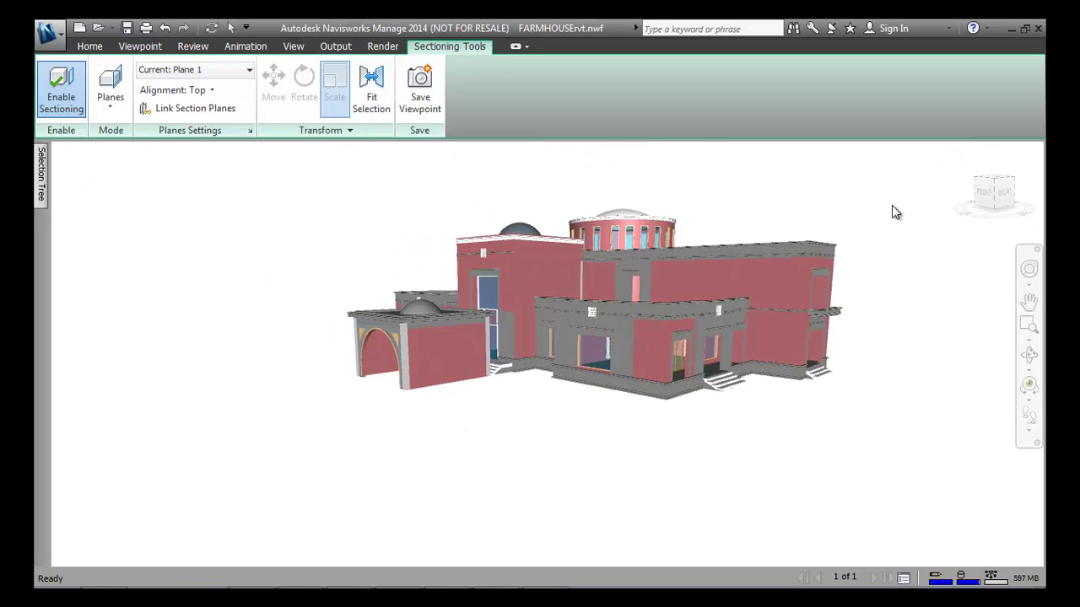
scroll(815, 228, up, 2)
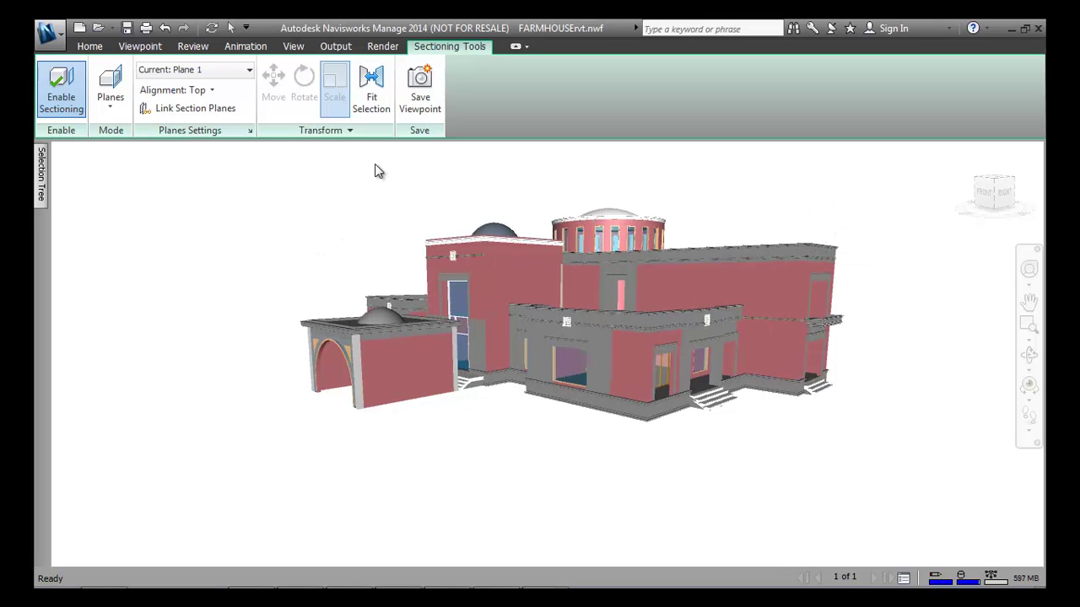
click(122, 110)
click(131, 137)
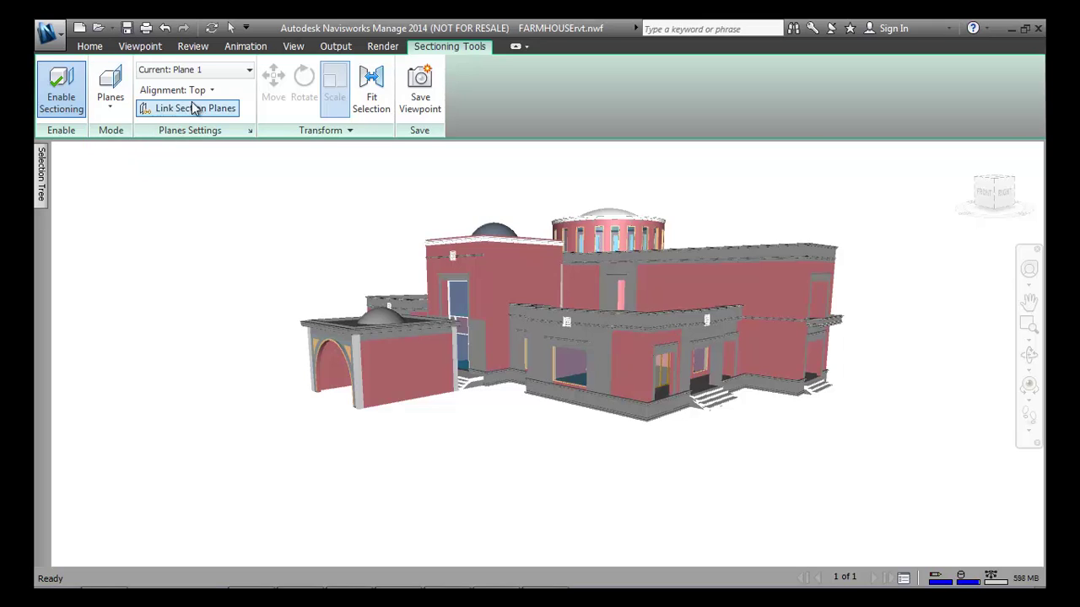
click(238, 70)
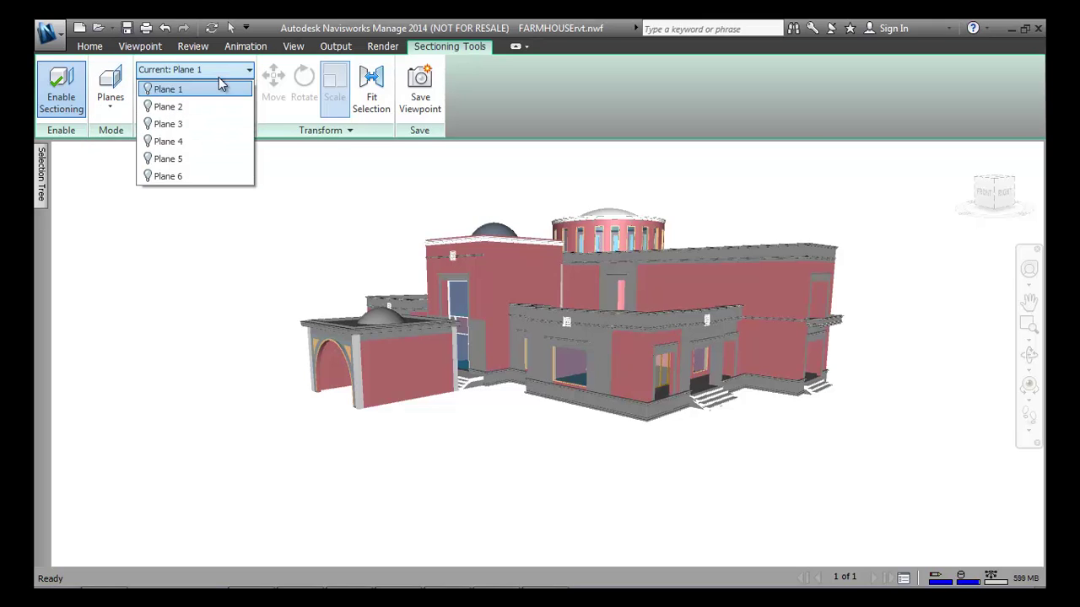
click(148, 90)
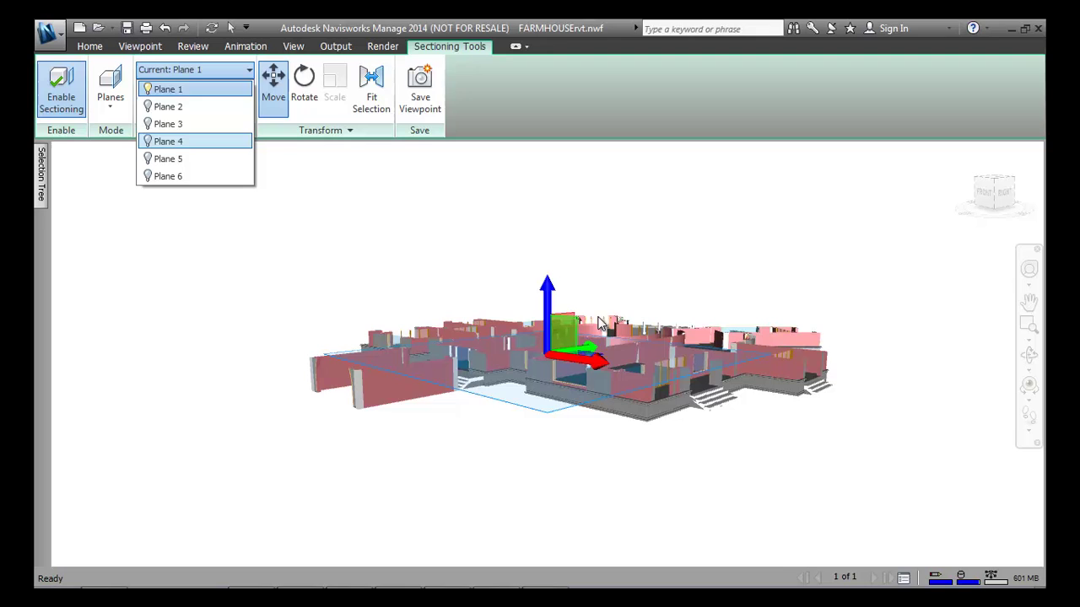
click(230, 89)
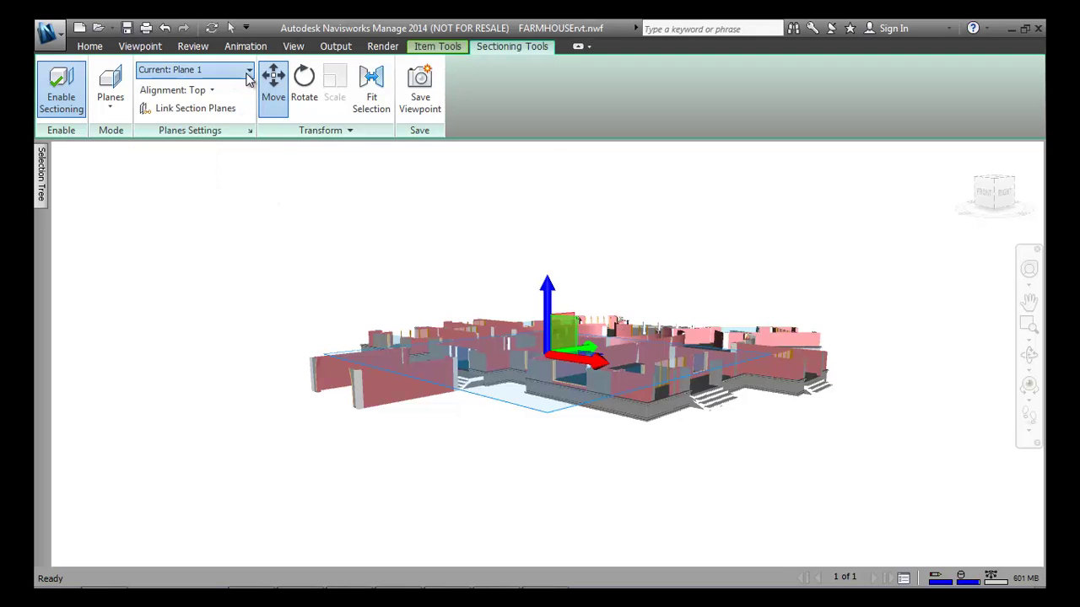
click(202, 70)
click(179, 93)
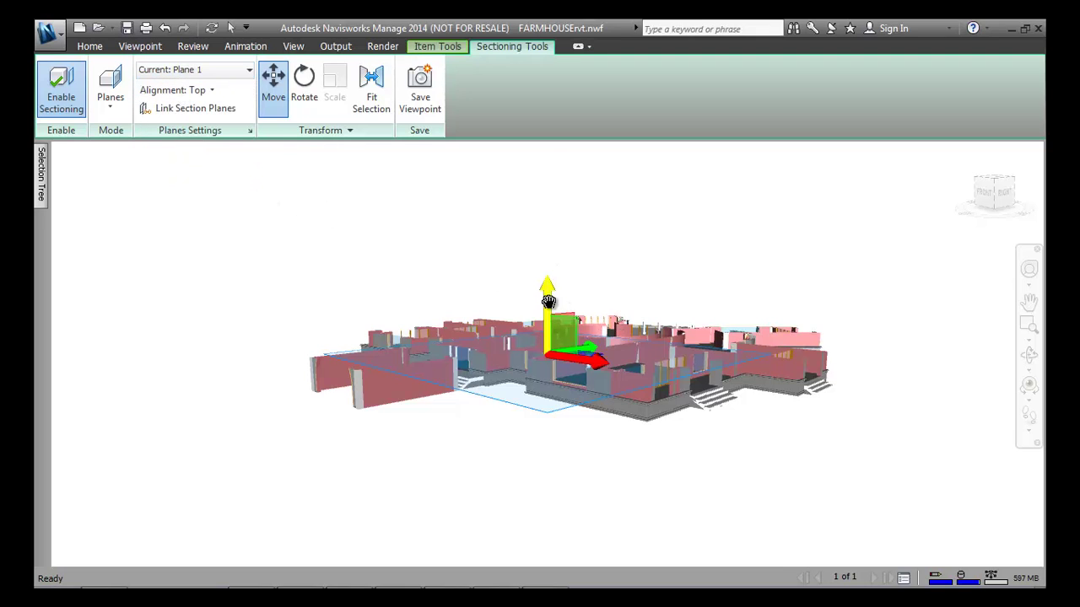
- Move section Plane 1 upward along its blue axis to roof level of the lower storey, and disable sectioning
drag(547, 285, 540, 257)
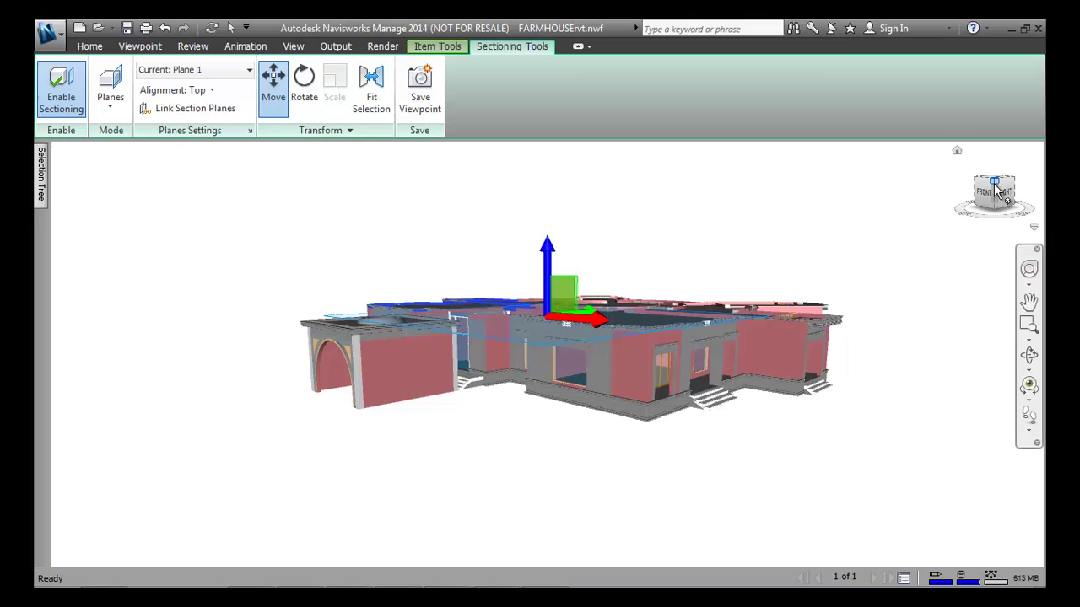
drag(1002, 193, 992, 199)
key(Escape)
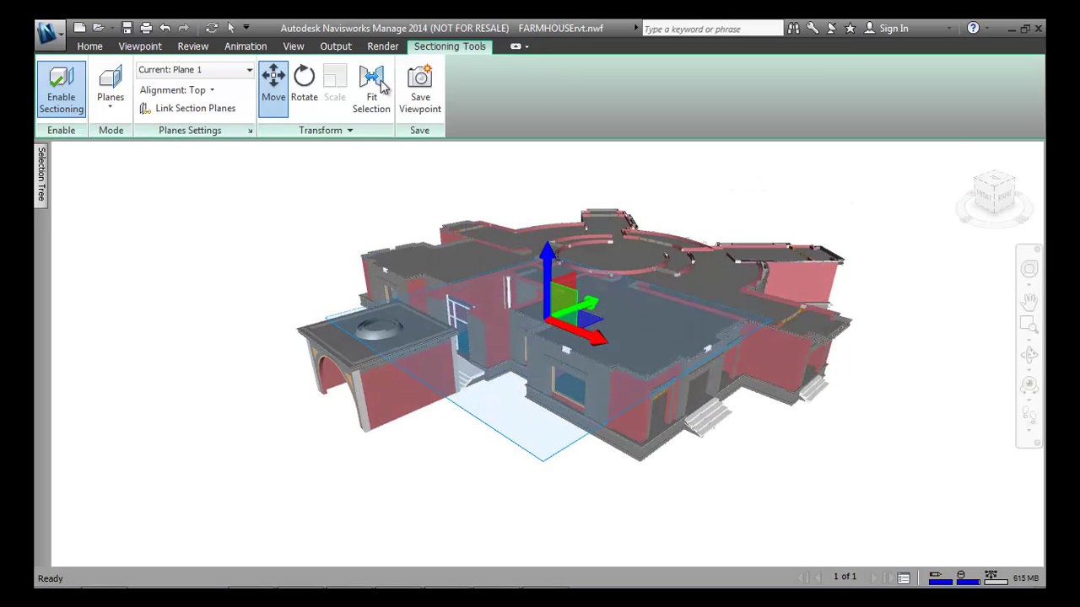
click(68, 102)
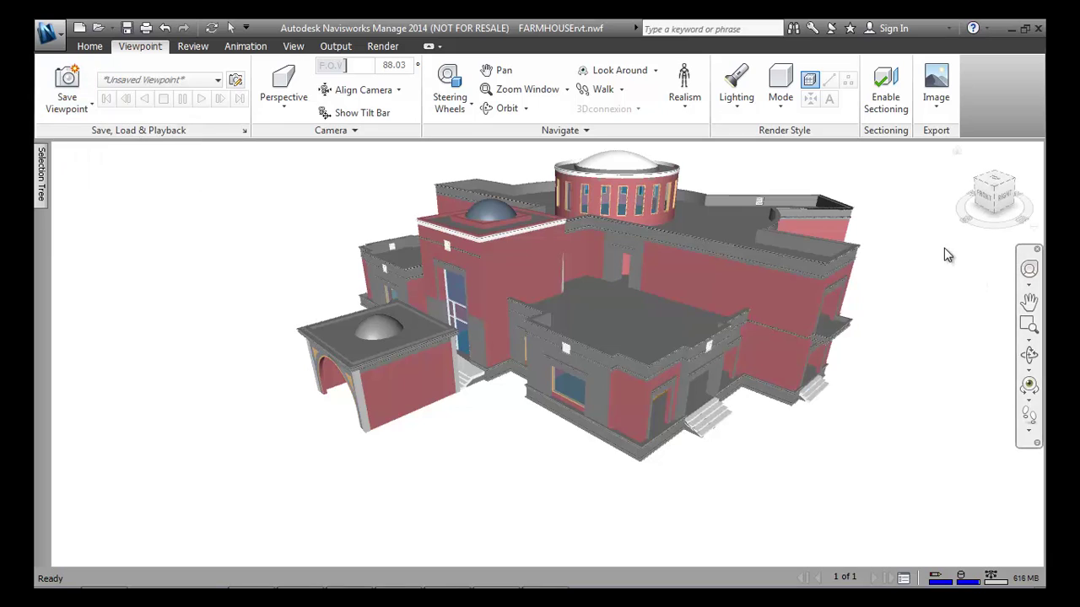